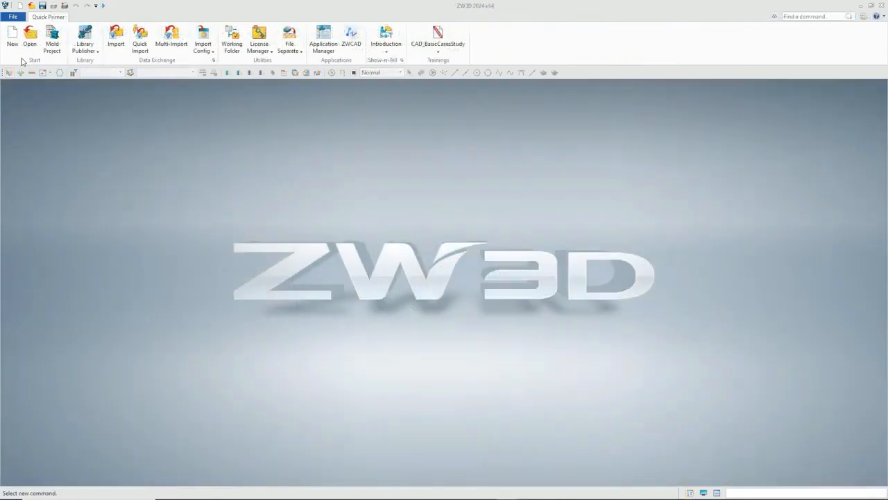
- Create a new standard part file named Lens from the PartTemplate(MM) template
left_click(12, 44)
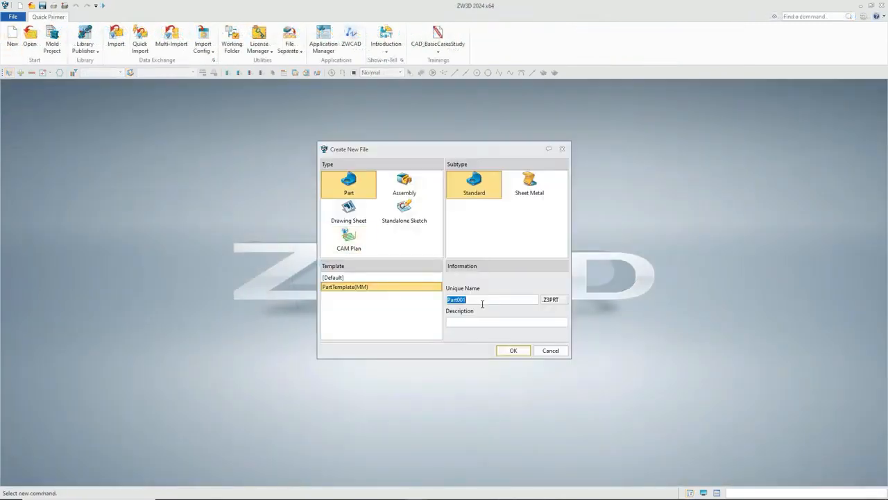
left_click(505, 351)
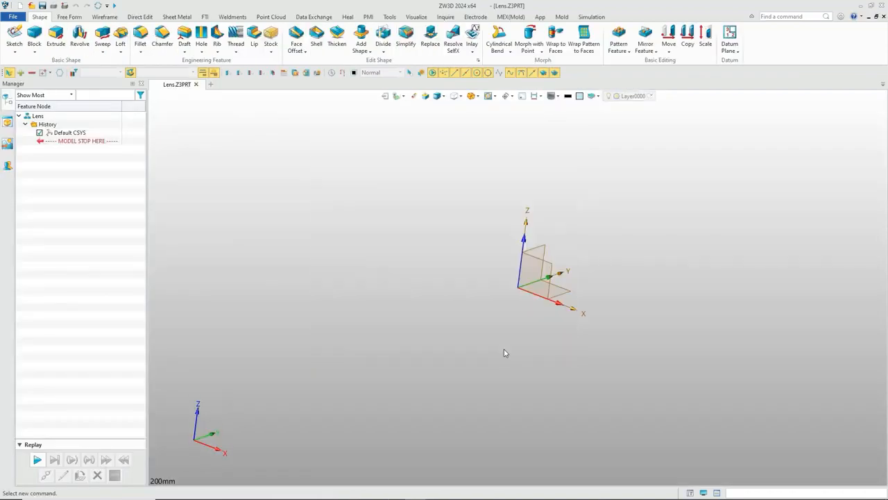
- Define a length variable R with the expression 18 mm in the equation manager and apply it
left_click(390, 17)
left_click(19, 45)
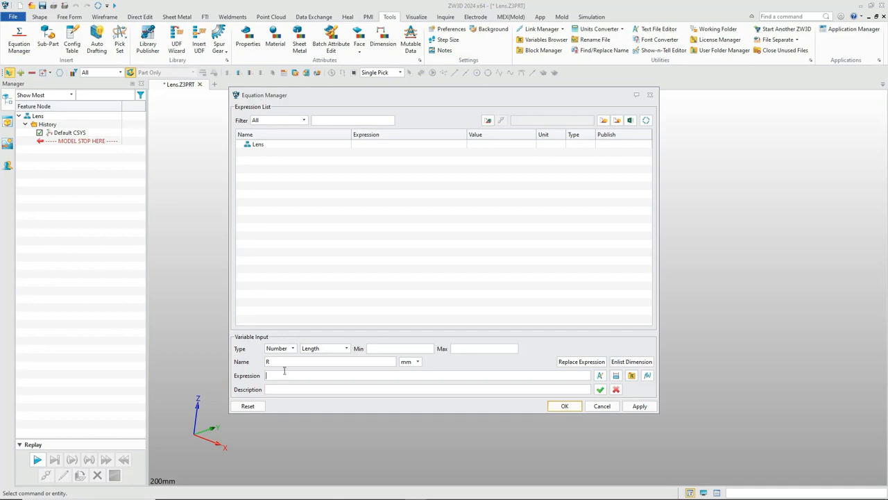
type("18")
left_click(600, 390)
left_click(640, 406)
left_click(564, 406)
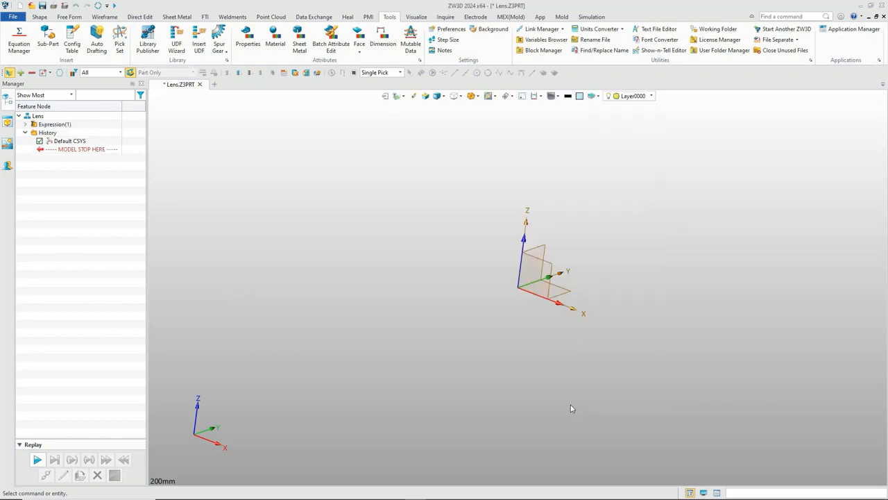
- Start a new sketch on the default XY plane
left_click(40, 17)
left_click(14, 38)
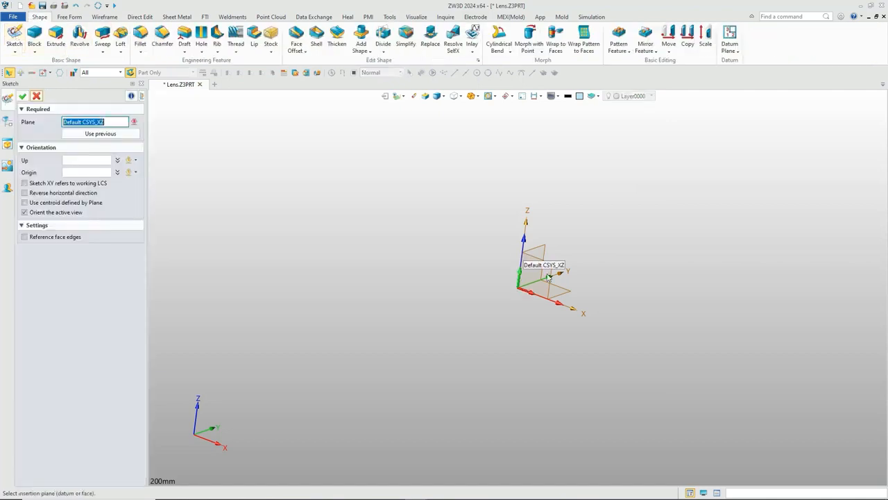
left_click(570, 292)
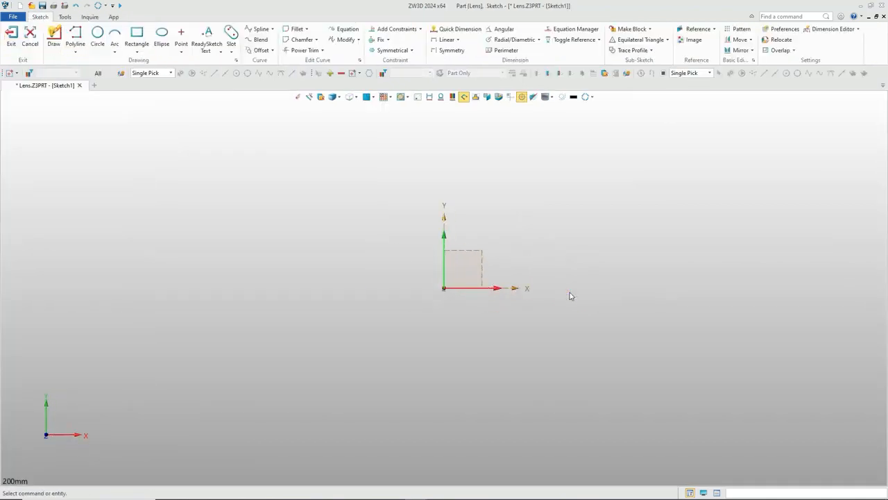
- Draw a closed stepped polyline profile about 194 mm long above the X axis, starting on the Y axis with one sloped upper edge
left_click(75, 38)
left_click(69, 331)
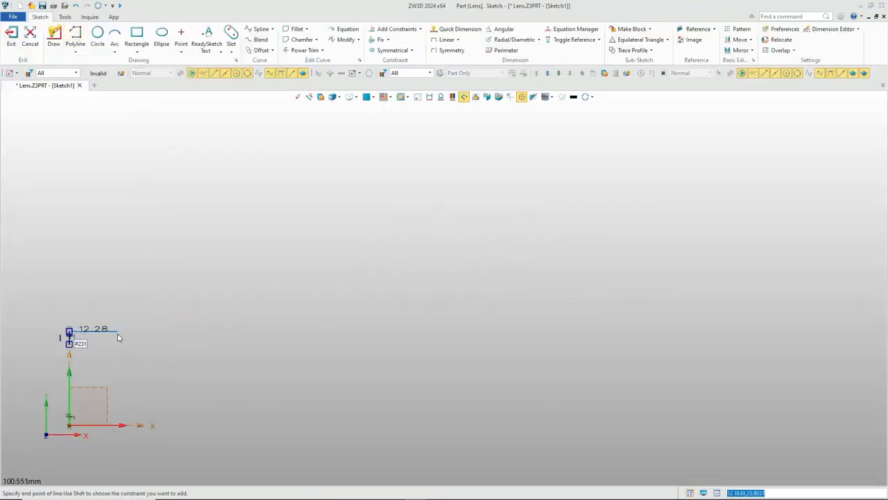
left_click(157, 267)
left_click(178, 267)
left_click(178, 241)
left_click(323, 241)
left_click(322, 273)
left_click(665, 272)
left_click(664, 256)
left_click(711, 256)
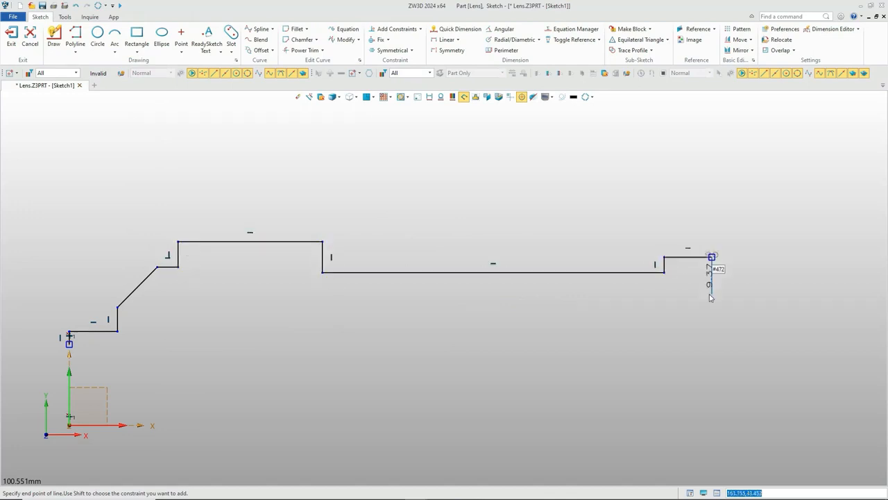
left_click(712, 296)
left_click(728, 296)
left_click(728, 326)
left_click(762, 325)
left_click(762, 267)
left_click(815, 266)
left_click(815, 338)
left_click(830, 355)
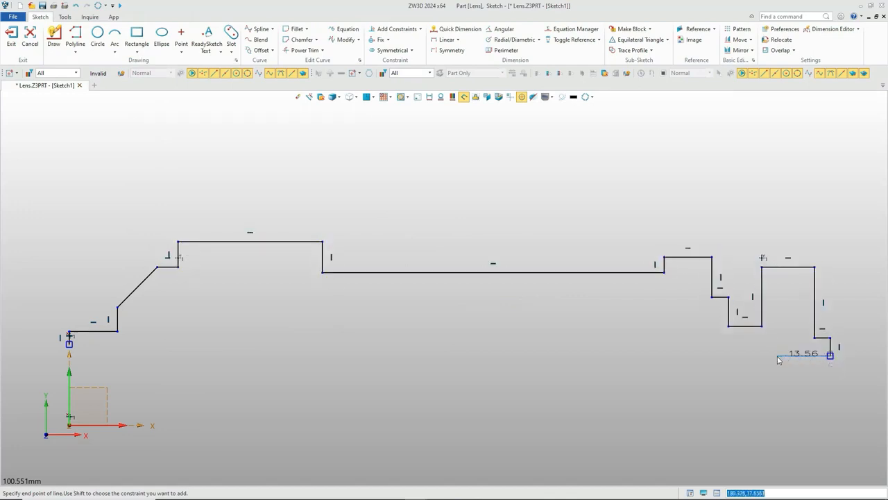
left_click(777, 354)
left_click(778, 393)
left_click(352, 392)
left_click(352, 401)
left_click(272, 388)
left_click(223, 387)
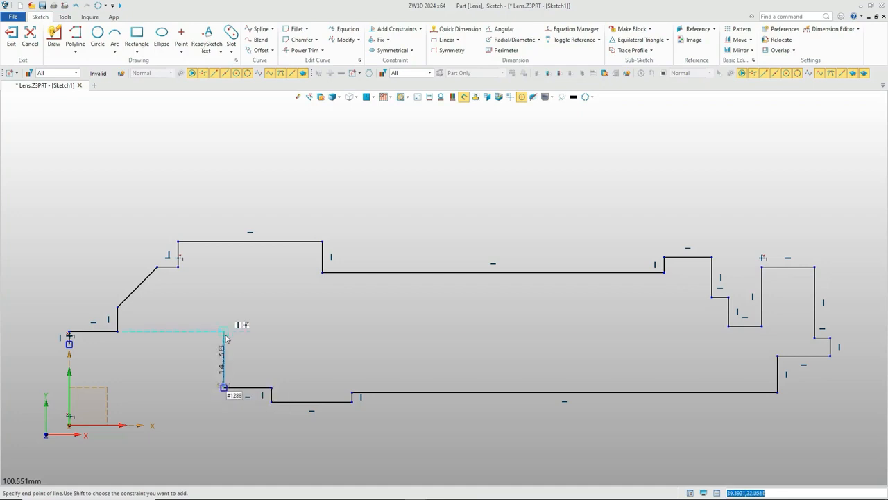
left_click(224, 343)
left_click(69, 344)
- Dimension the height of the profile's upper-left corner above the origin and link it to the variable R
left_click(444, 39)
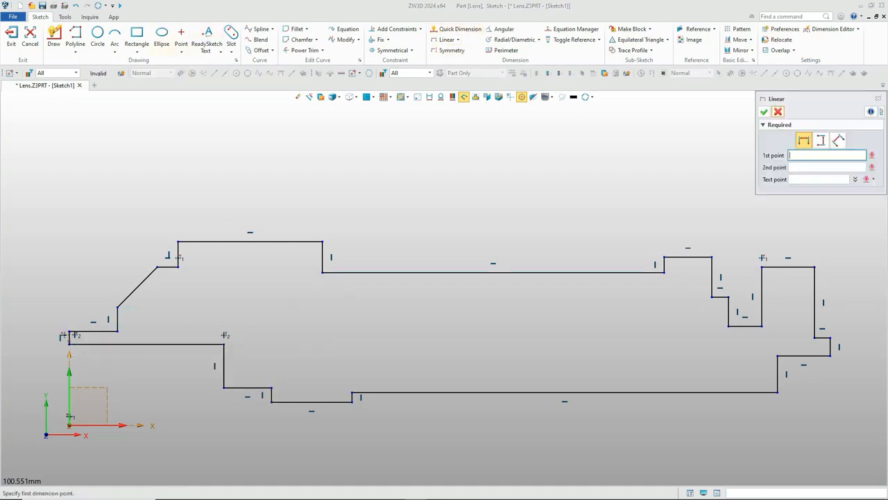
left_click(67, 333)
left_click(70, 424)
scroll(83, 396, "up", 2)
left_click(45, 367)
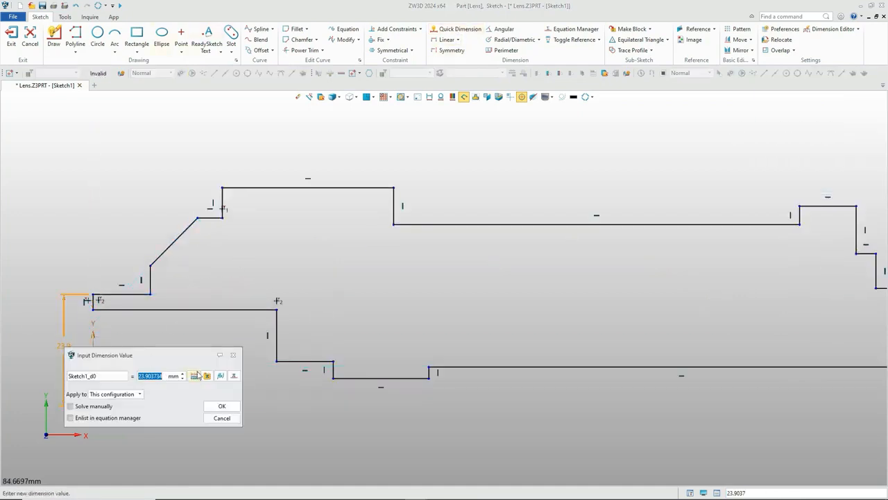
left_click(207, 376)
left_click(749, 178)
left_click(210, 404)
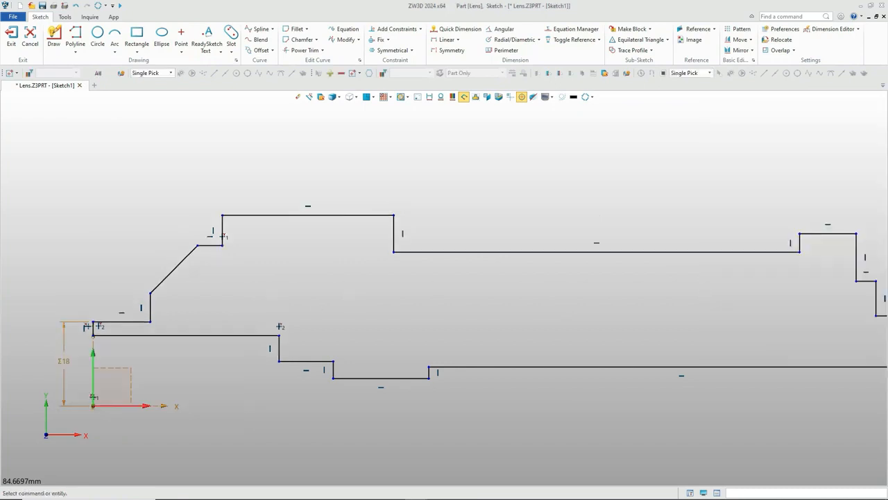
- Dimension the profile's leftmost upper horizontal edge at 3 mm and its leftmost lower horizontal edge at 8 mm
left_click(458, 29)
left_click(121, 322)
left_click(120, 296)
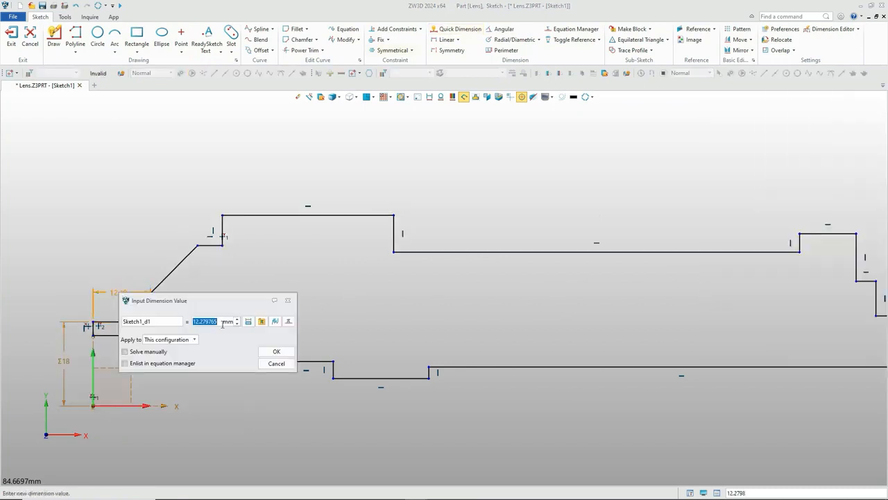
type("3")
key("Return")
left_click(188, 340)
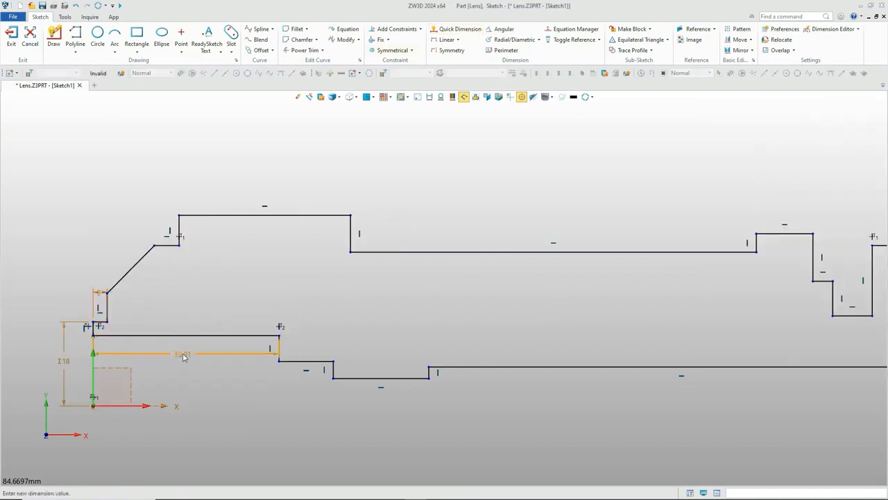
type("8")
key("Return")
- Dimension the raised top edge near the profile's left end, setting its length to 7.5 mm
left_click(263, 215)
left_click(265, 174)
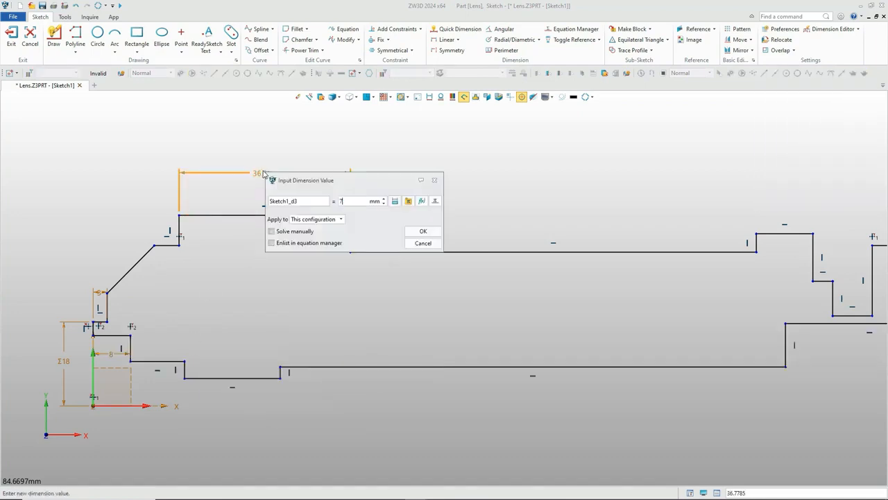
type("7")
key("Return")
key("Escape")
double_click(120, 153)
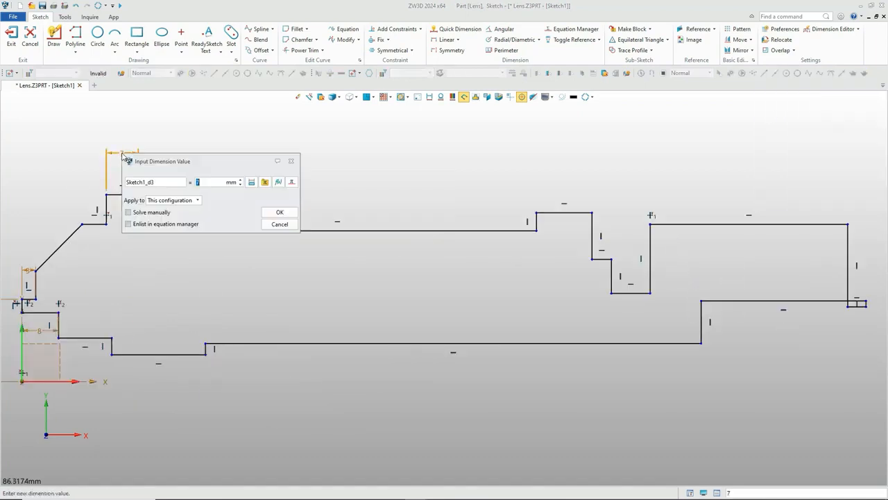
type("7.5")
key("Return")
- Dimension the short vertical edge below the slope at 1.7 mm
left_click(35, 285)
left_click(50, 288)
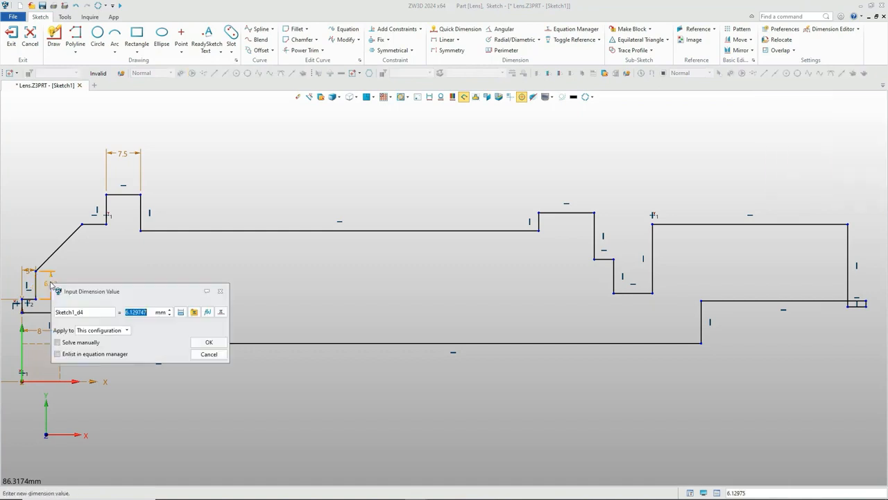
type("1.7")
key("Return")
key("Escape")
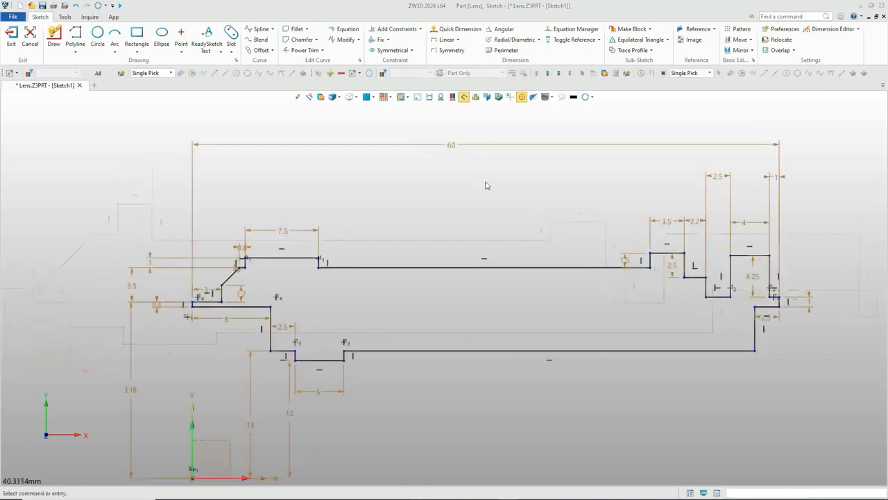
- Display the sketch's constraint status colours and finish the profile sketch
left_click(452, 98)
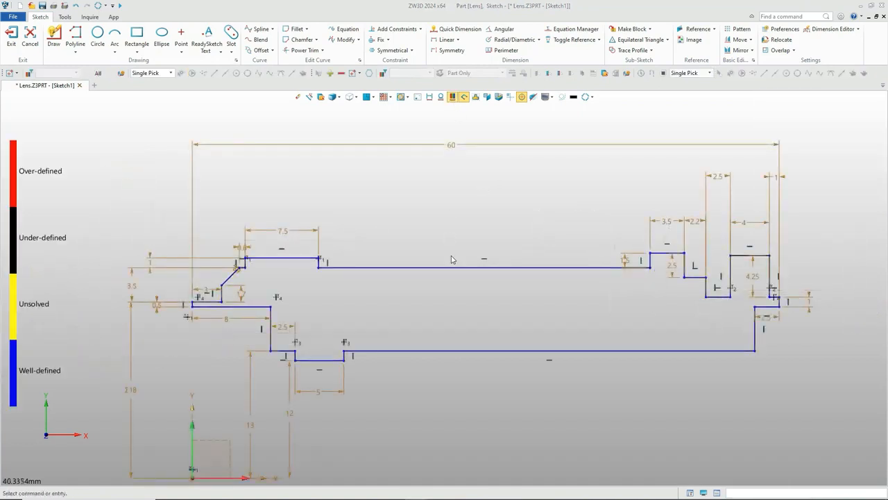
left_click(11, 34)
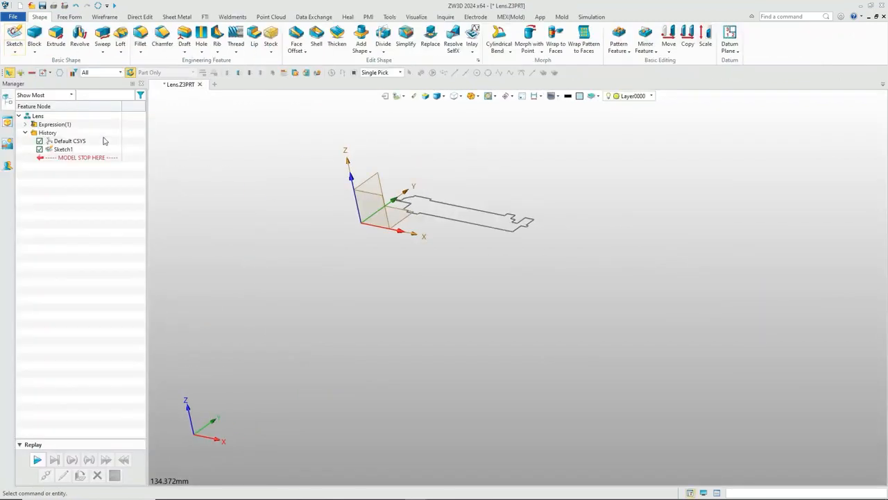
- Revolve the profile sketch 360 degrees around the X axis as a base solid
left_click(79, 35)
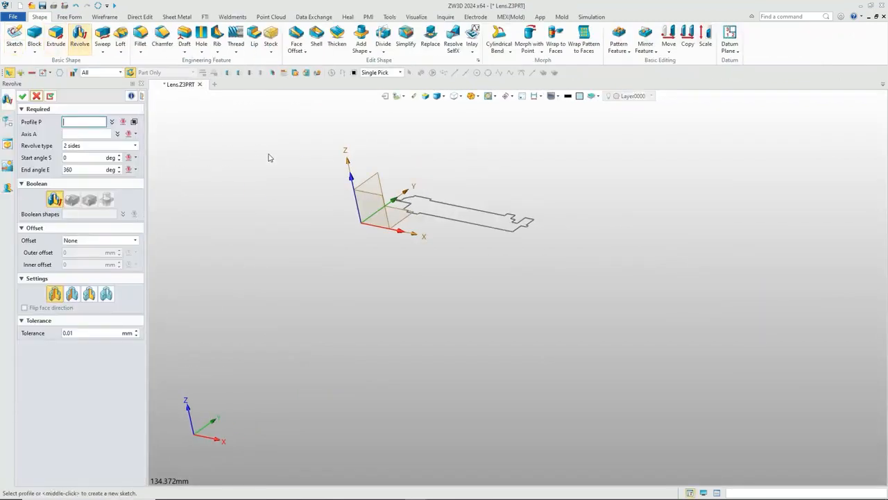
left_click(422, 216)
left_click(368, 225)
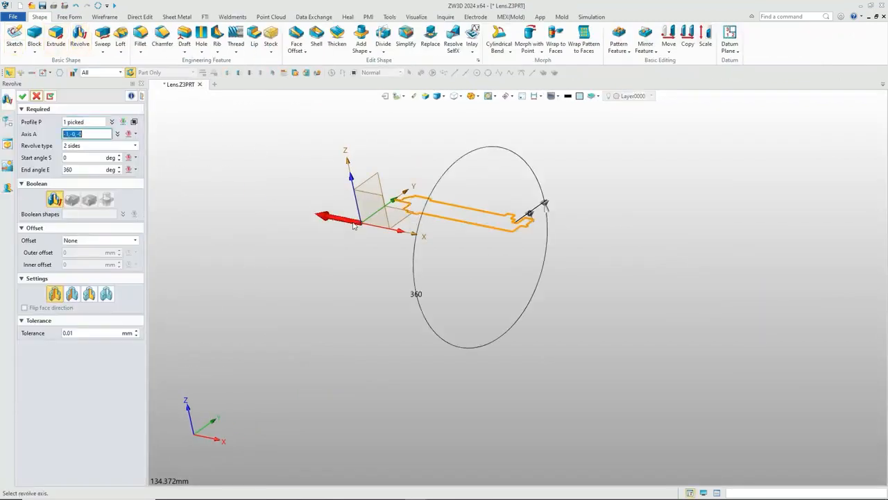
left_click(22, 96)
- Start a sketch on the narrow ring-shaped end face around the barrel's wider opening
mouse_move(262, 220)
middle_mouse_down()
mouse_move(292, 248)
mouse_move(333, 236)
mouse_move(465, 245)
mouse_move(531, 290)
mouse_move(601, 319)
middle_mouse_up()
scroll(530, 290, "up", 2)
left_click(14, 36)
scroll(504, 213, "up", 1)
scroll(503, 211, "up", 1)
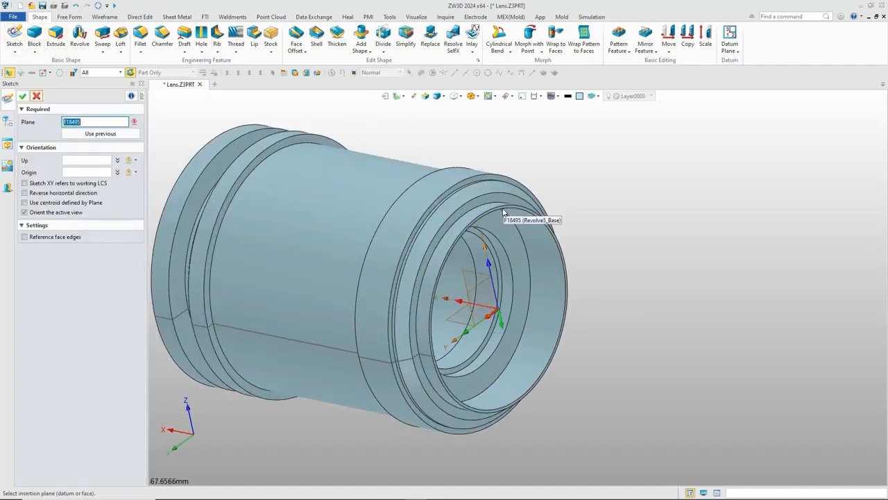
left_click(503, 208)
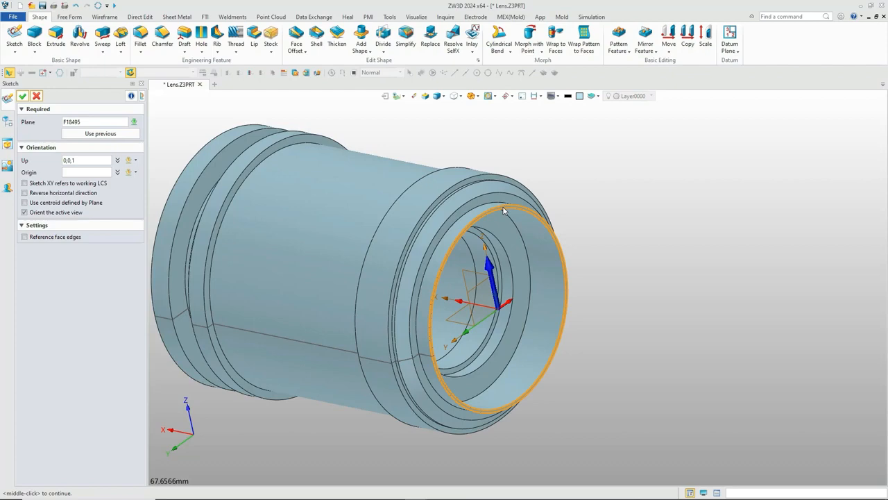
left_click(23, 98)
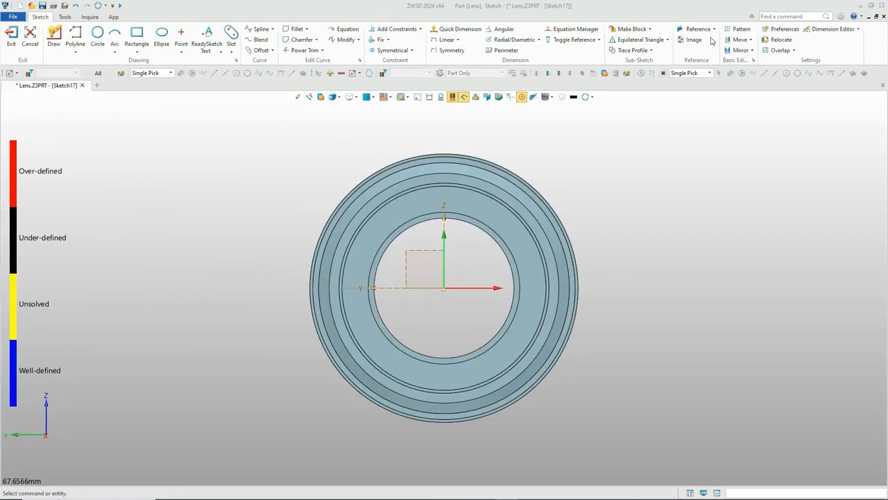
- Reference the bore's innermost circular edge, switch it from construction to regular geometry, and finish the sketch
left_click(697, 29)
left_click(475, 229)
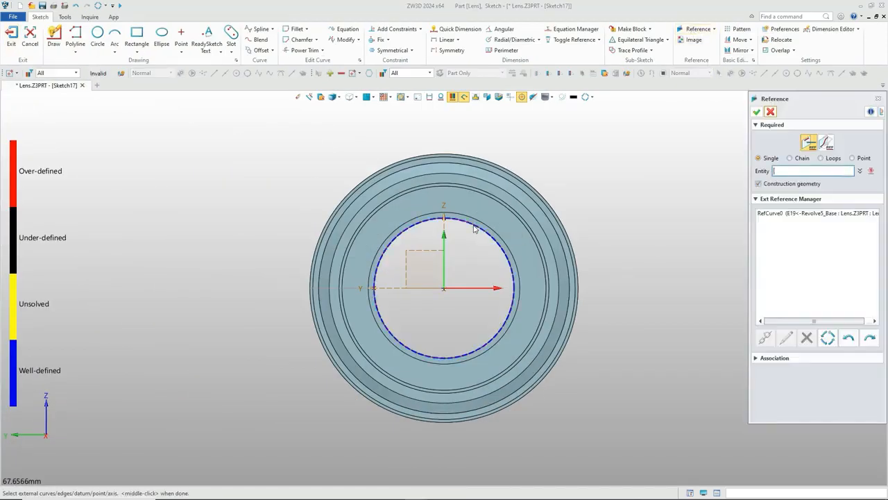
left_click(757, 113)
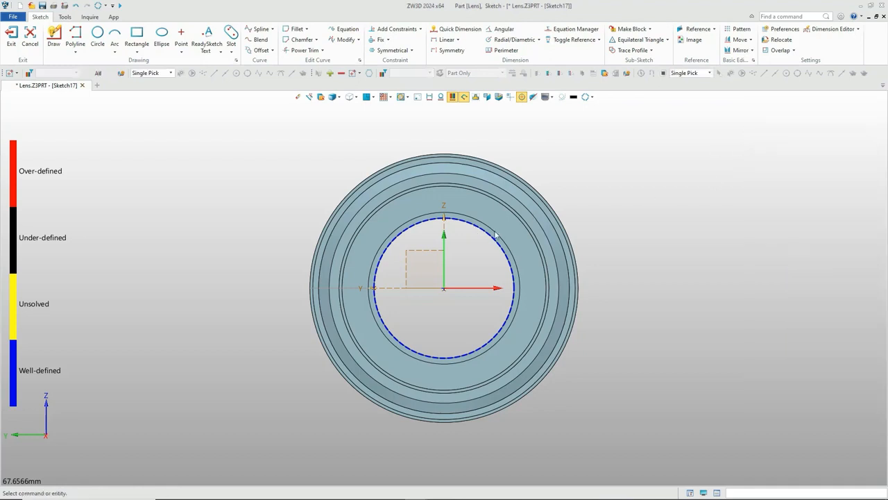
right_click(488, 238)
left_click(505, 227)
left_click(12, 43)
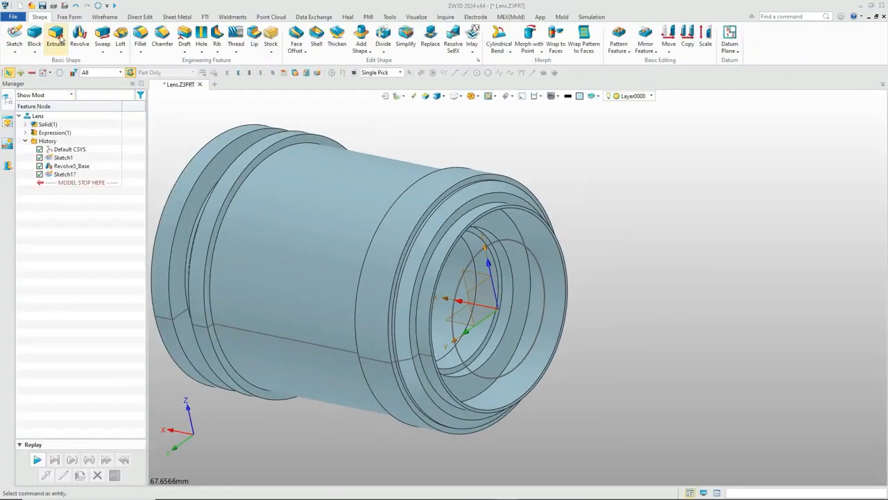
- Set up an extrusion of the circle sketch, taking its start from a point on the bore's inner step edge at -10.5 mm
left_click(56, 36)
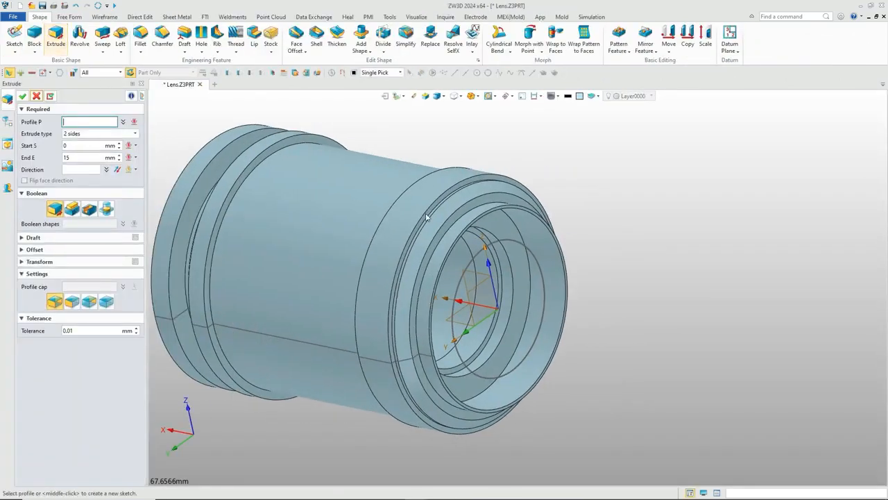
left_click(497, 250)
right_click_drag(504, 242, 458, 230)
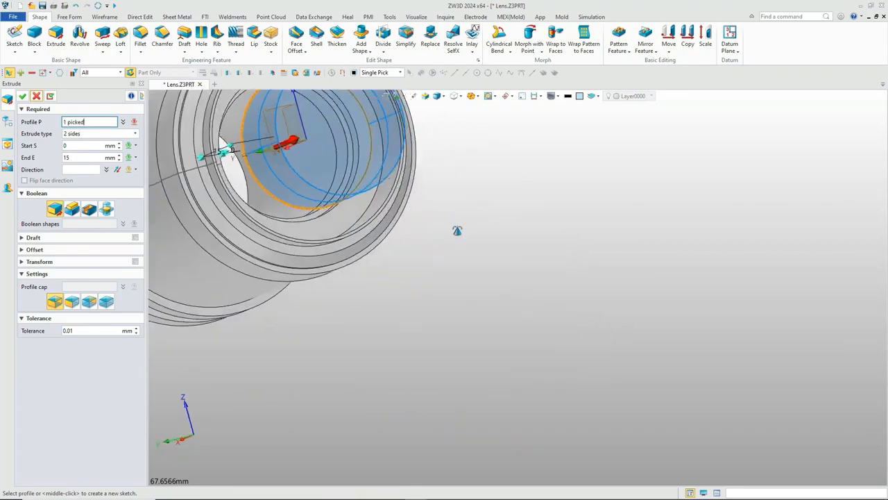
scroll(458, 230, "down", 1)
middle_click_drag(458, 230, 685, 360)
right_click_drag(686, 360, 656, 327)
middle_click_drag(657, 327, 546, 234)
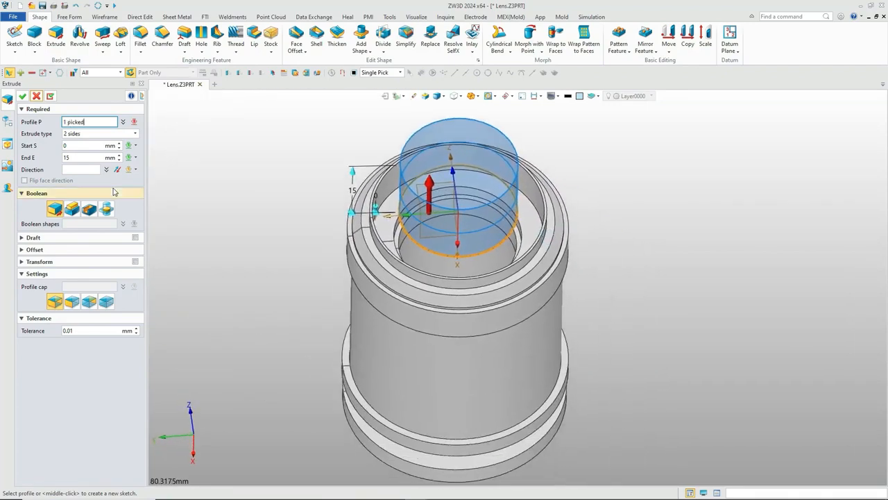
left_click(137, 147)
left_click(161, 200)
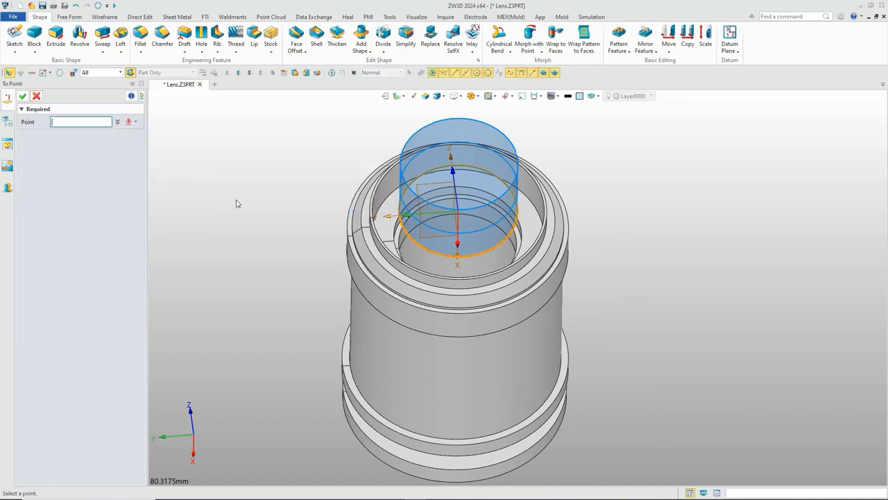
scroll(507, 213, "up", 4)
mouse_move(514, 216)
right_mouse_down()
mouse_move(529, 202)
mouse_move(533, 229)
mouse_move(532, 206)
mouse_move(517, 232)
right_mouse_up()
left_click(518, 229)
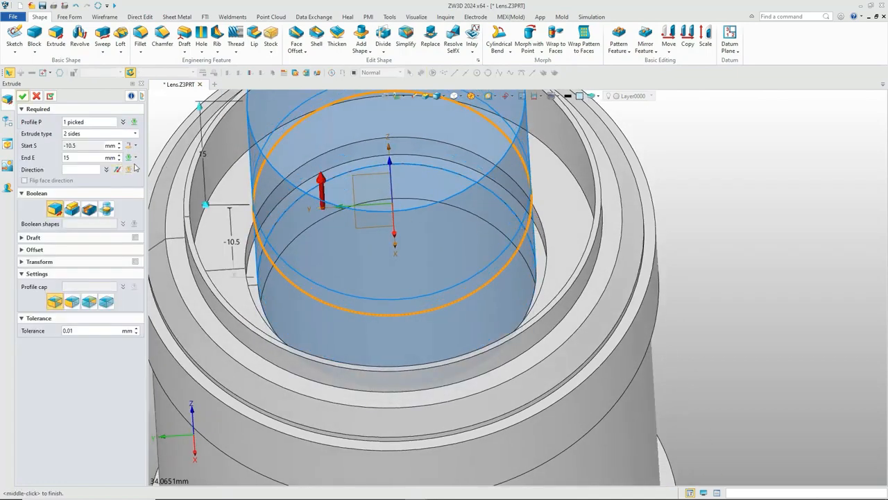
- Set the extrusion's end to the point at 50 percent between two picked points on the bore's inner edges, at -13 mm
left_click(136, 158)
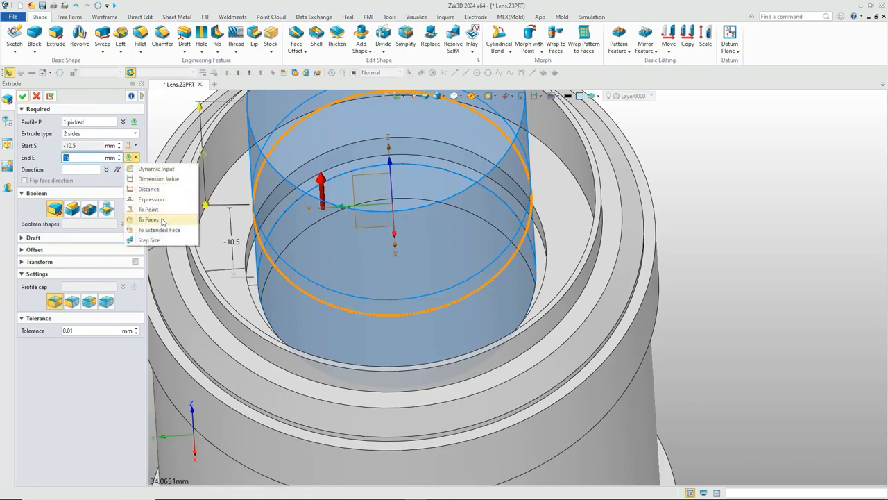
left_click(148, 209)
right_click_drag(539, 232, 508, 198)
right_click(507, 200)
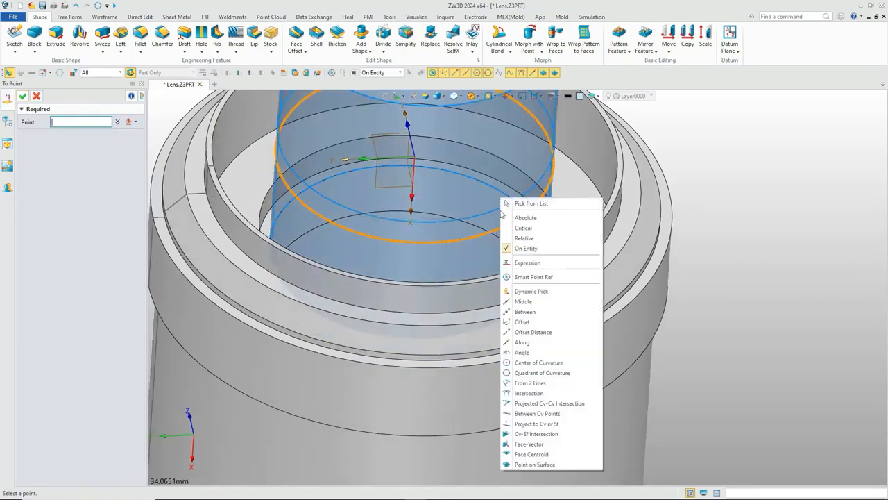
left_click(525, 312)
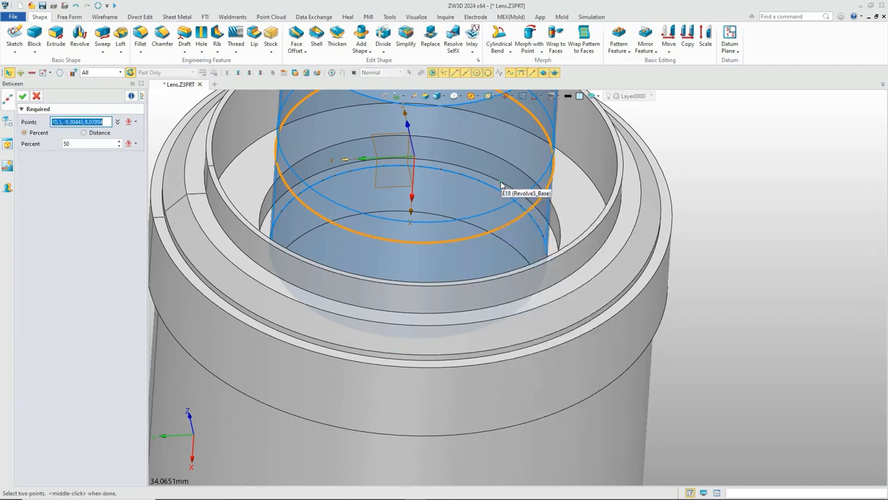
mouse_move(505, 197)
right_mouse_down()
mouse_move(508, 190)
mouse_move(512, 206)
mouse_move(510, 195)
right_mouse_up()
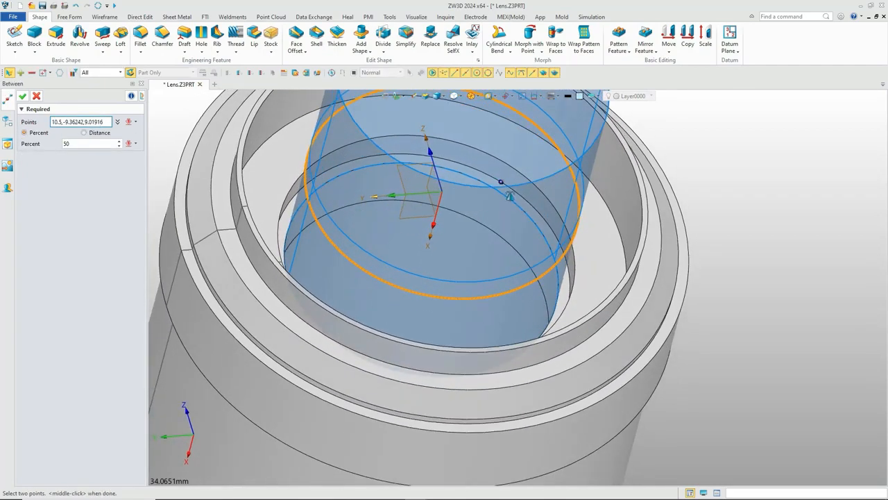
left_click(503, 239)
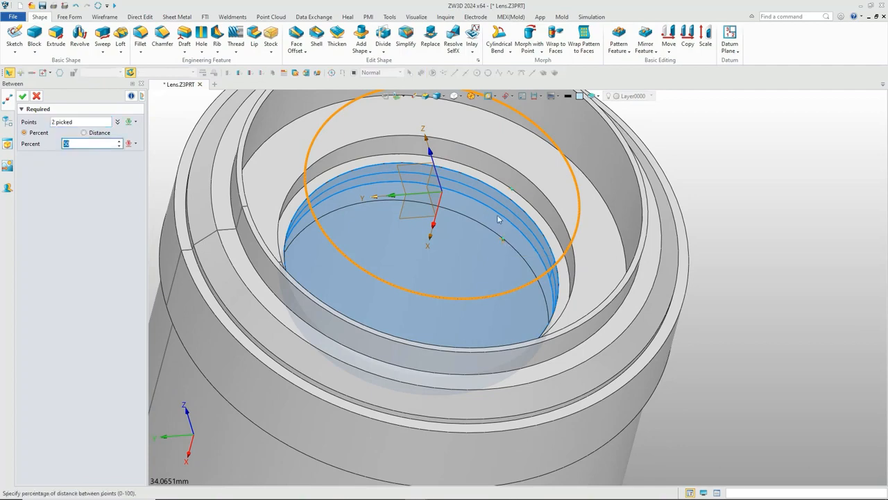
left_click(23, 97)
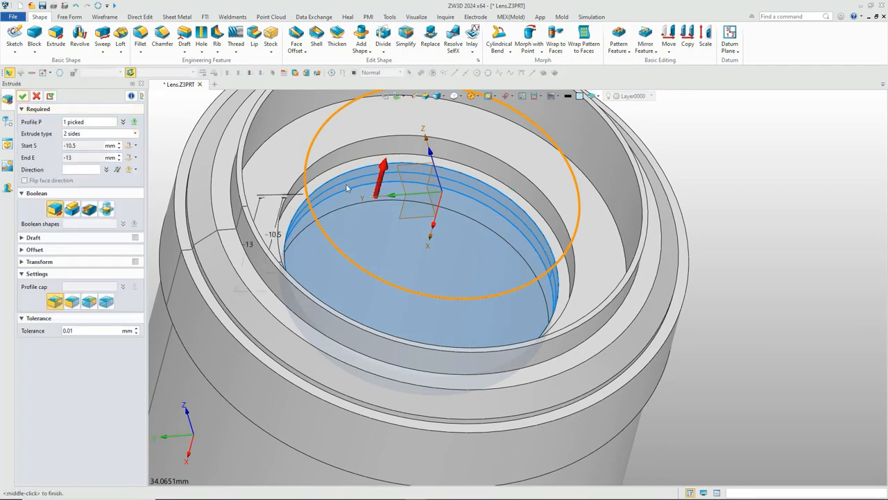
- Cap only the end of the extrusion and create it as an open disc-shaped surface inside the bore
scroll(362, 198, "down", 4)
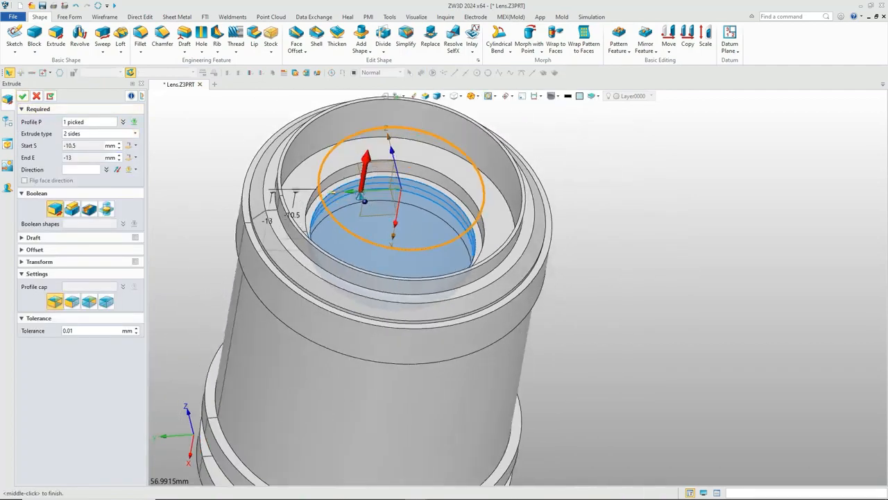
left_click(90, 301)
middle_click_drag(181, 207, 233, 198)
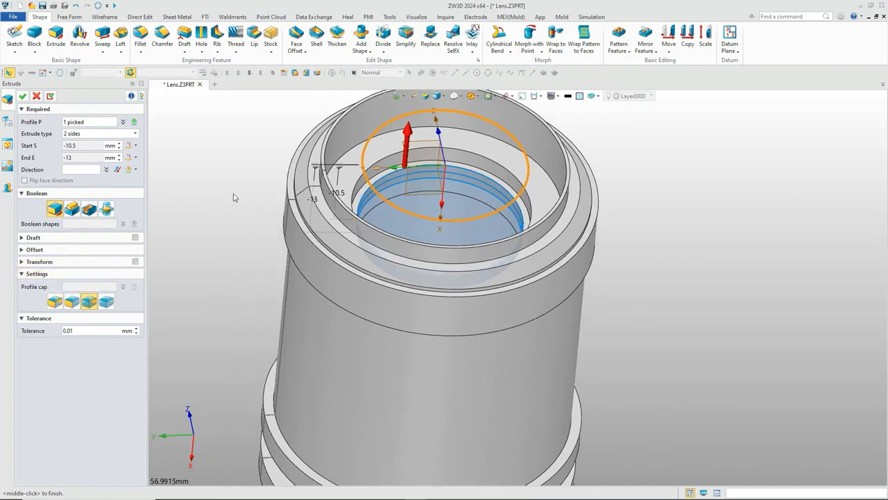
left_click(23, 96)
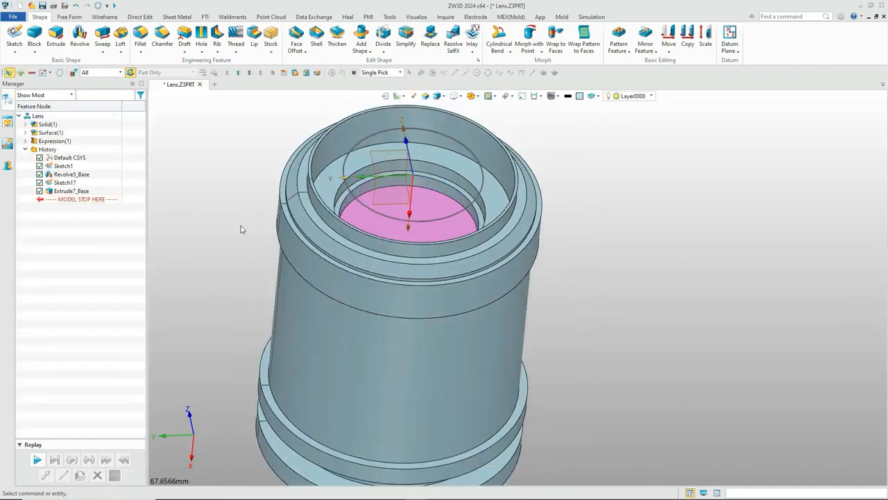
- List the part's solids and surfaces in the model tree and hide the revolved barrel solid
scroll(240, 229, "down", 1)
scroll(113, 21, "down", 1)
left_click(25, 124)
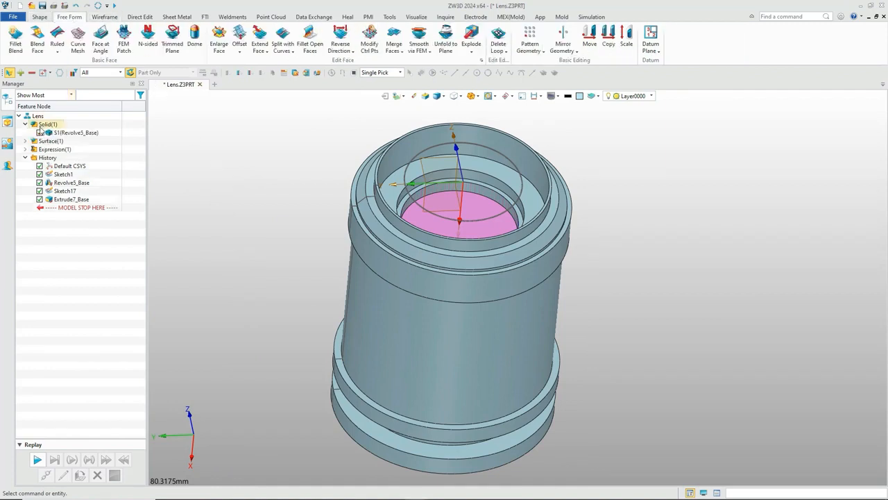
left_click(25, 141)
left_click(39, 133)
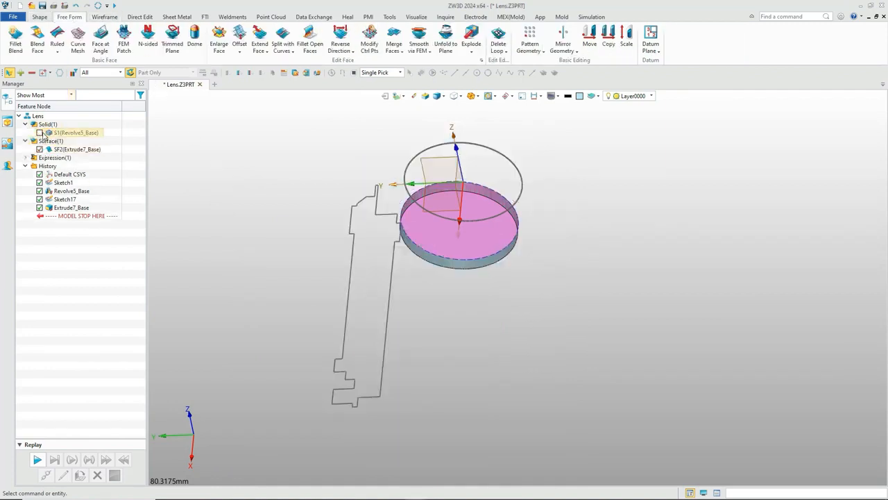
- Create a dome over the open circular edge of the extruded disc surface
left_click(194, 36)
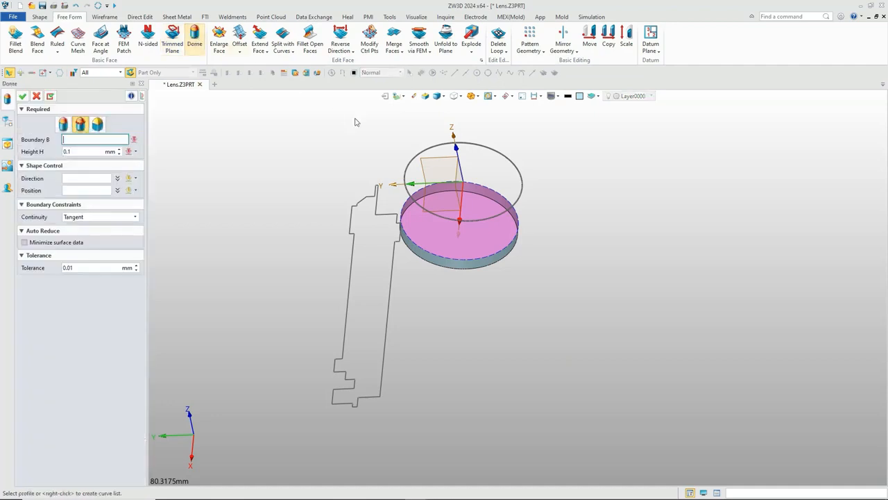
left_click(403, 208)
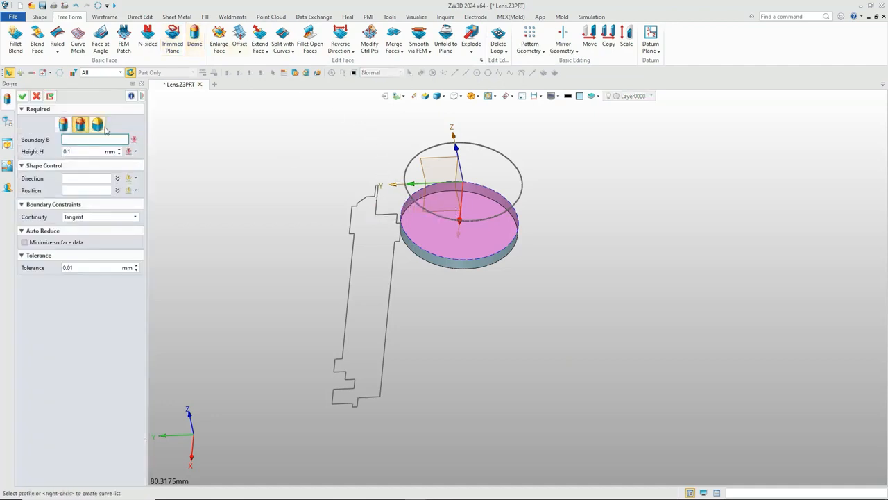
middle_click(407, 207)
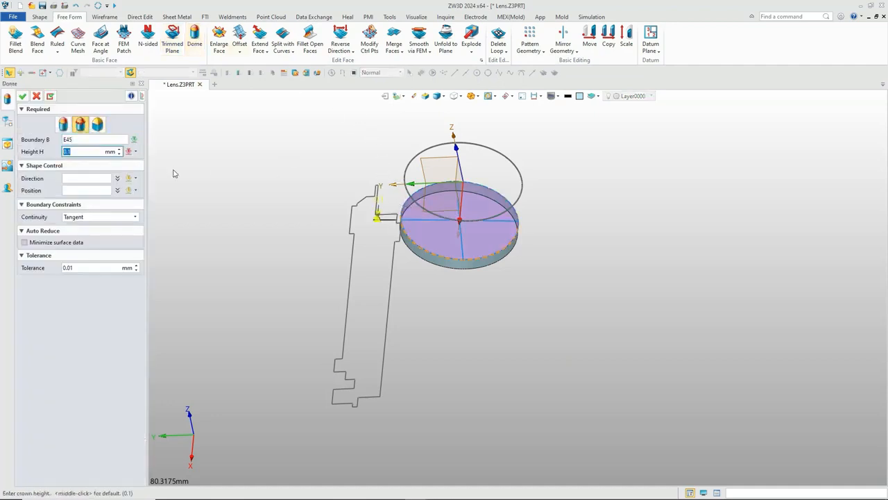
left_click(36, 96)
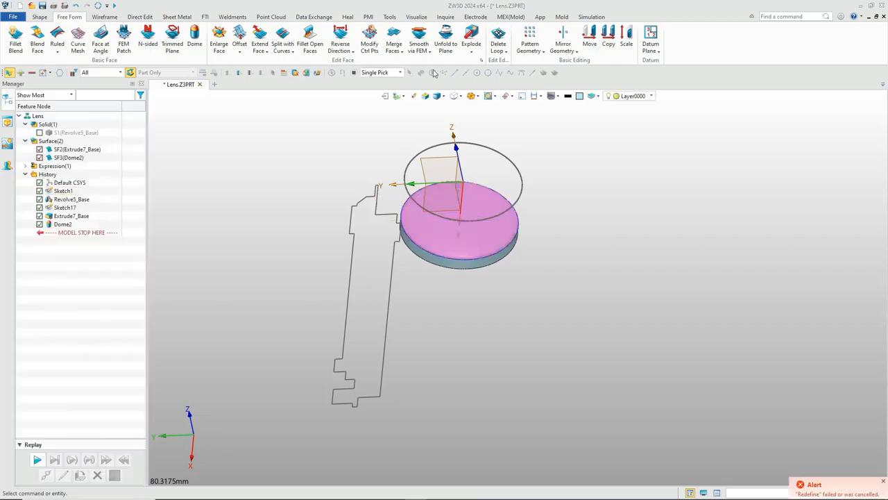
- Sew the dome to the extruded surface, using the extruded surface as base and a 0.01 mm tolerance
left_click(474, 52)
left_click(481, 79)
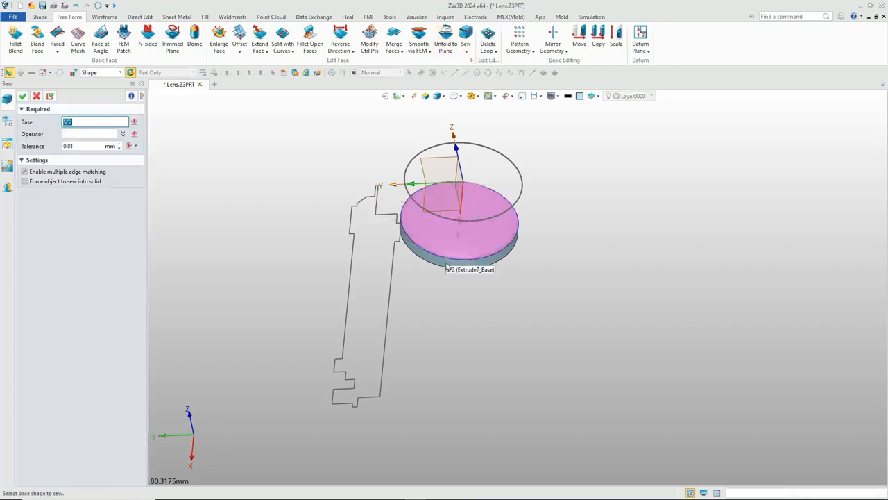
left_click(448, 266)
left_click(93, 132)
left_click(434, 236)
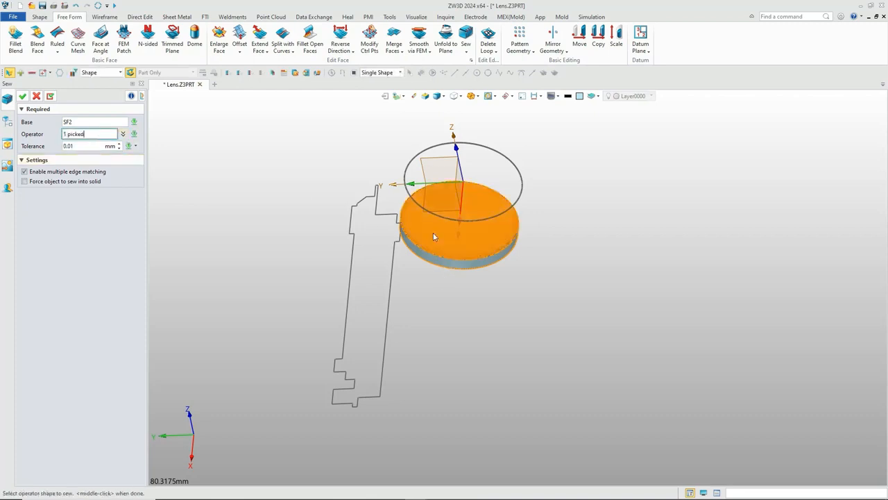
left_click(23, 96)
- Show the revolved barrel solid again and hide both the revolve profile sketch and the circle sketch
left_click(40, 132)
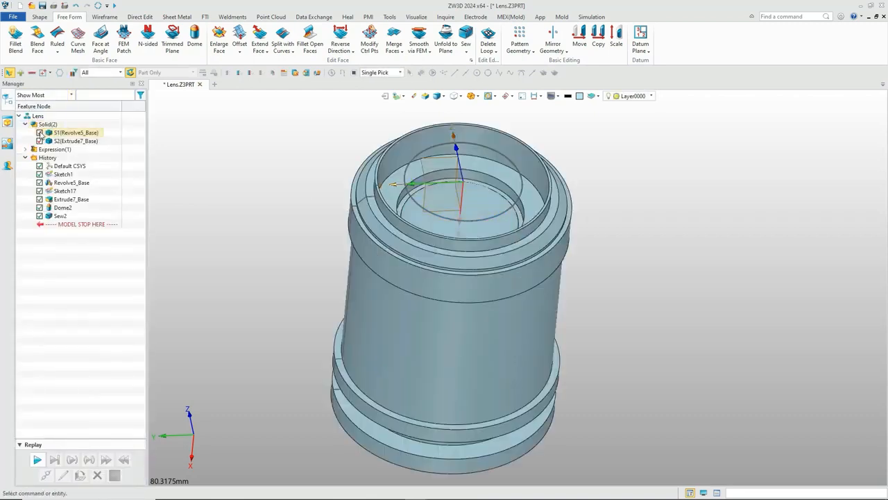
right_click(63, 174)
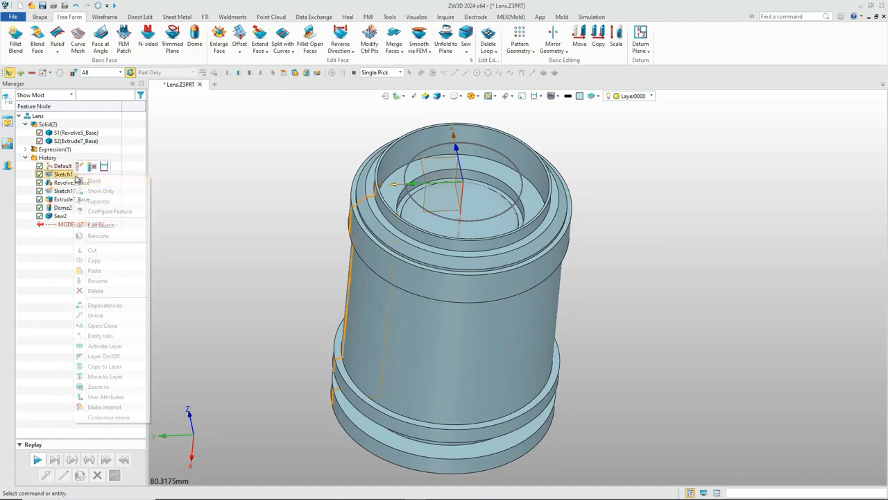
left_click(78, 201)
right_click(64, 191)
left_click(78, 218)
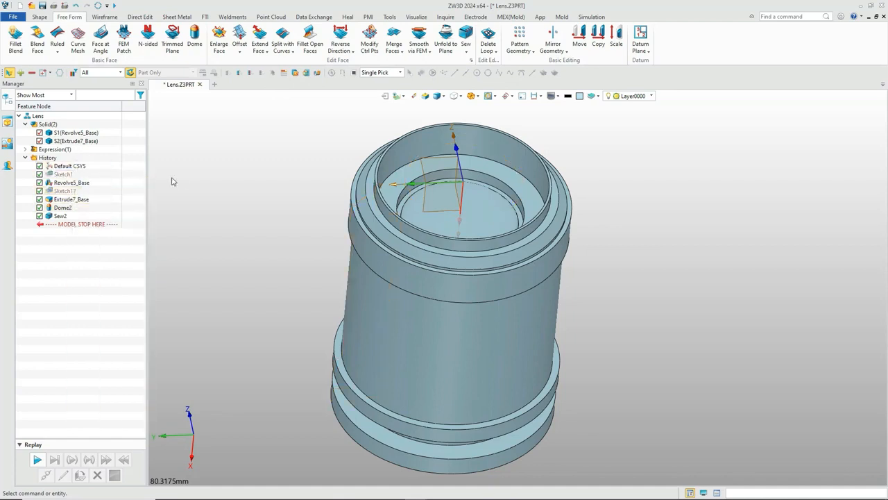
- Start a texture map and load the image Lens.jpg from the folder G:\海外社媒\Q2\1.2 Camera—Lens.z3prt
left_click(416, 16)
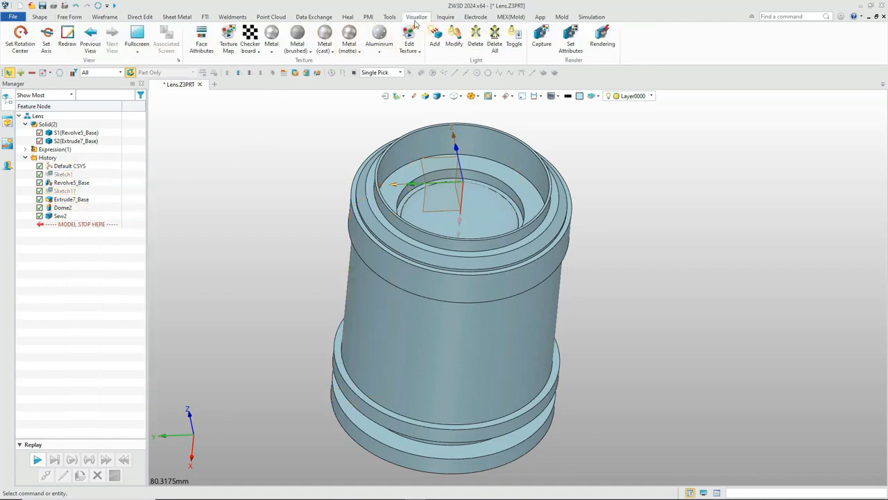
left_click(228, 41)
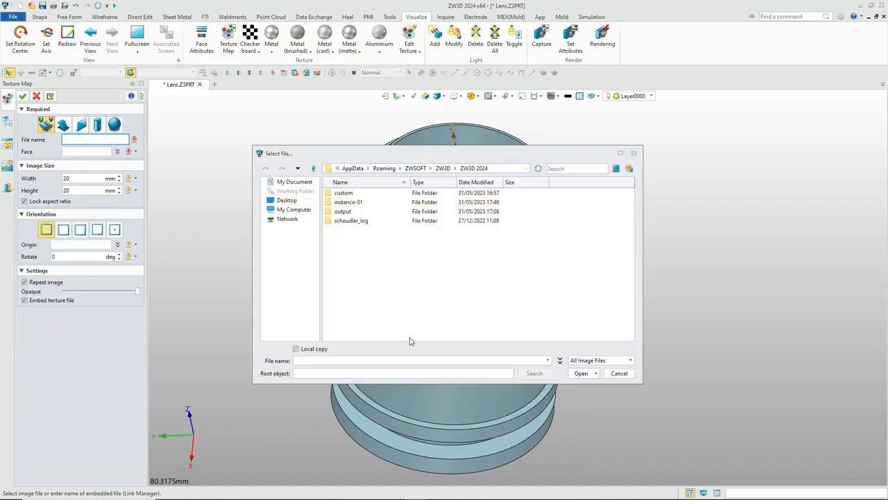
type("G:\\海外社媒\\Q2\\1.2 Camera—Lens.z3prt")
key("Return")
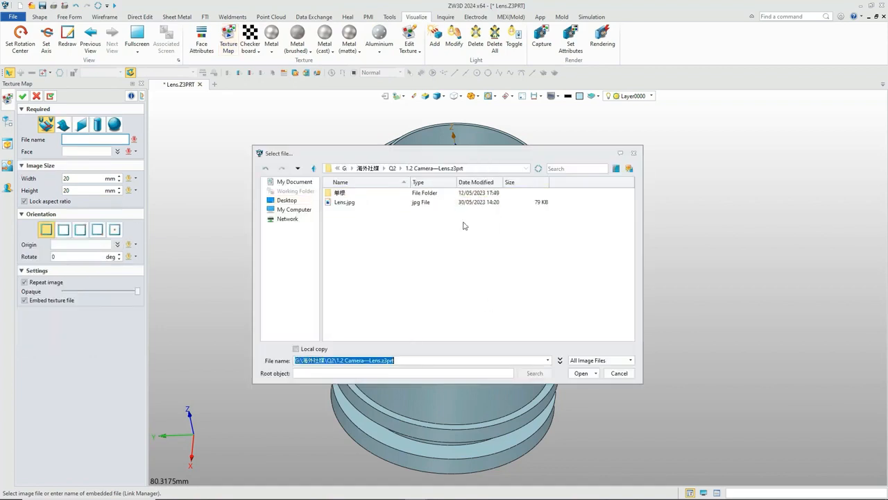
double_click(381, 202)
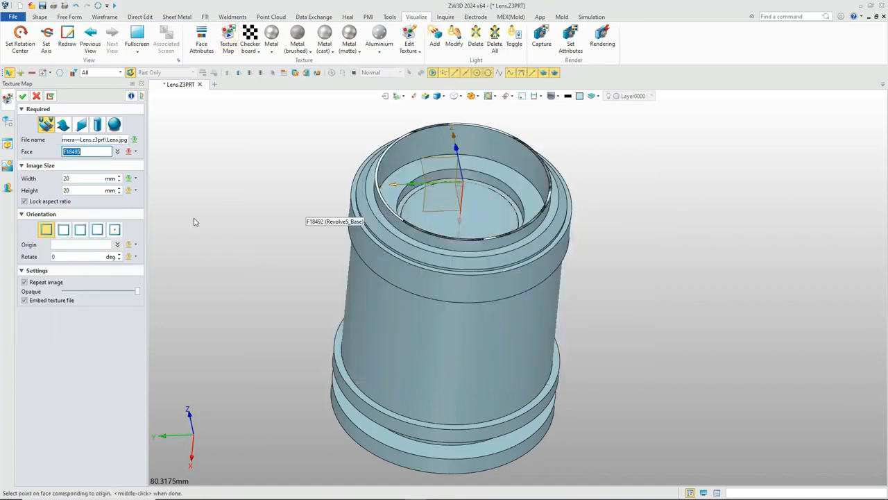
- Map the image onto the domed face with centred orientation and place its origin at the dome's centre
left_click(115, 229)
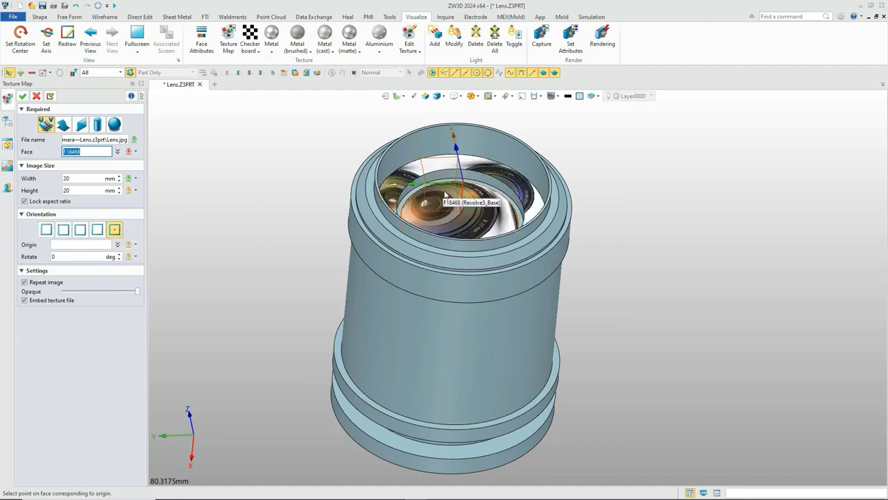
right_click_drag(445, 195, 448, 236)
left_click(83, 245)
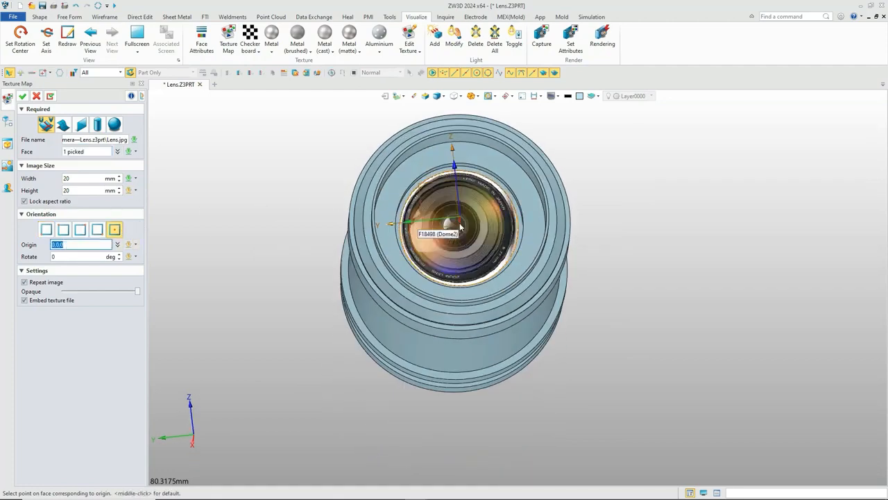
scroll(461, 229, "up", 4)
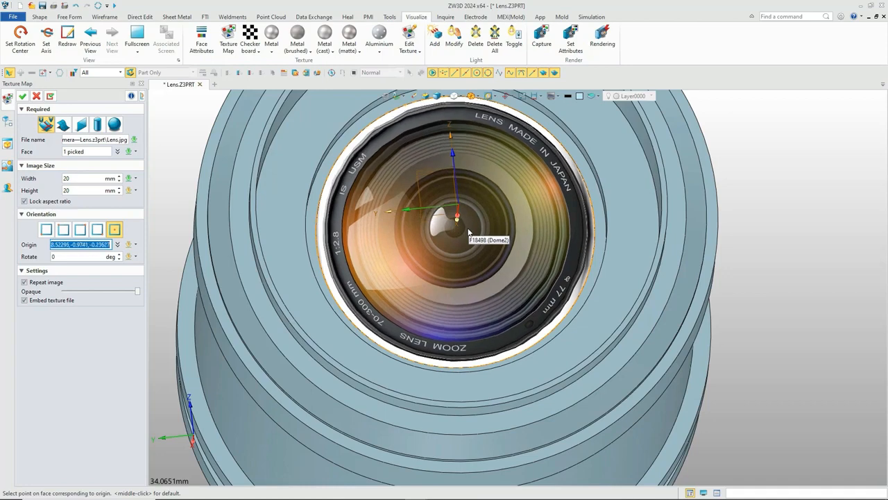
- Set the texture image size to 24 × 24 mm with the aspect ratio locked and apply the texture map
left_click(82, 181)
scroll(82, 180, "up", 3)
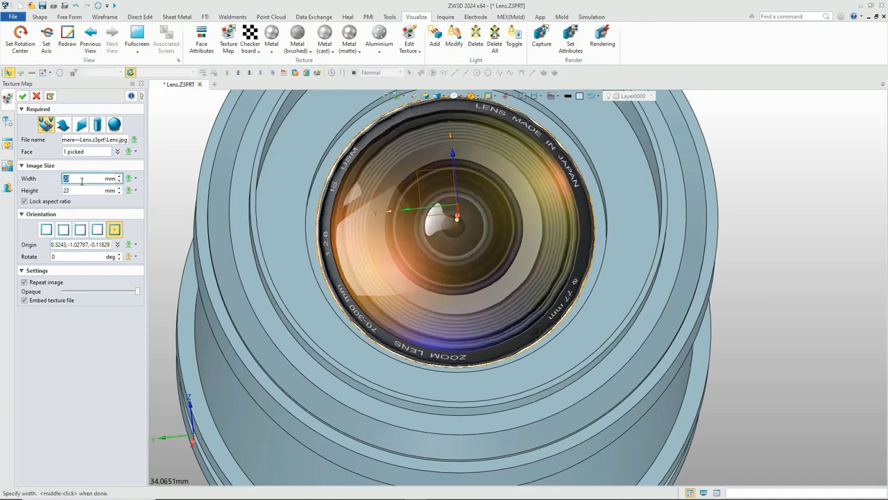
scroll(82, 181, "up", 1)
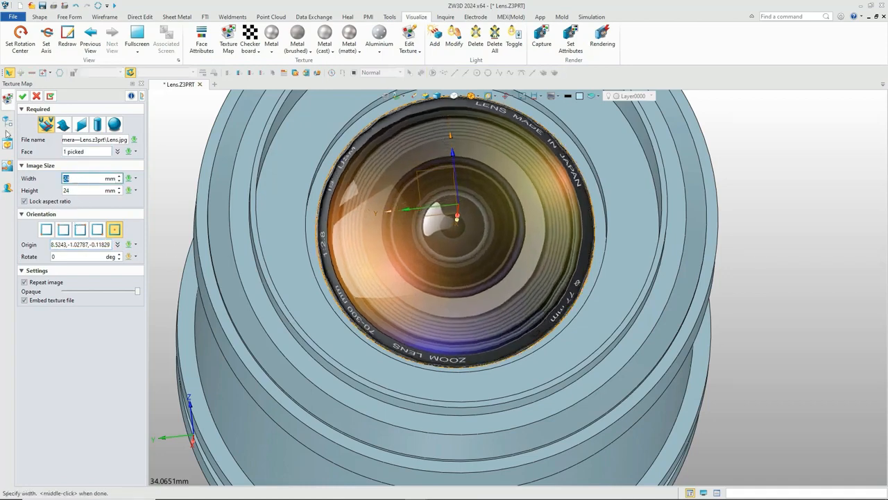
left_click(22, 97)
left_click(498, 290)
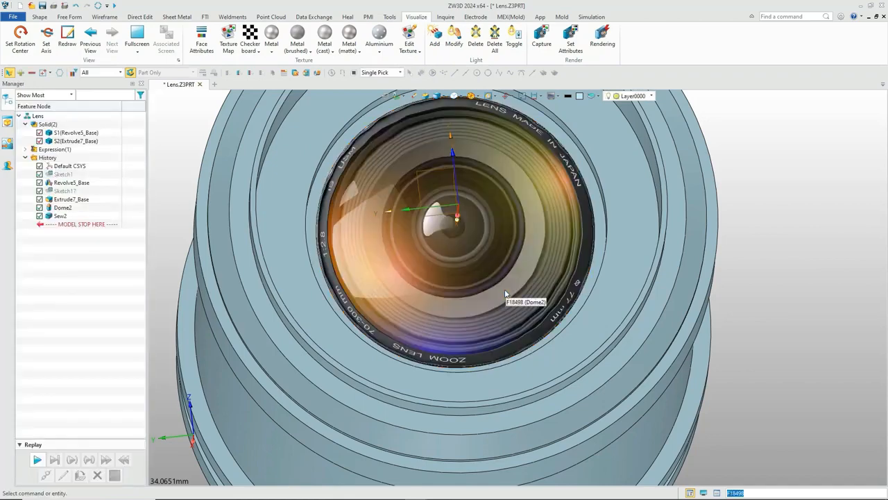
- Start a new sketch on the narrow ring-shaped end face around the barrel's front opening
scroll(504, 288, "down", 4)
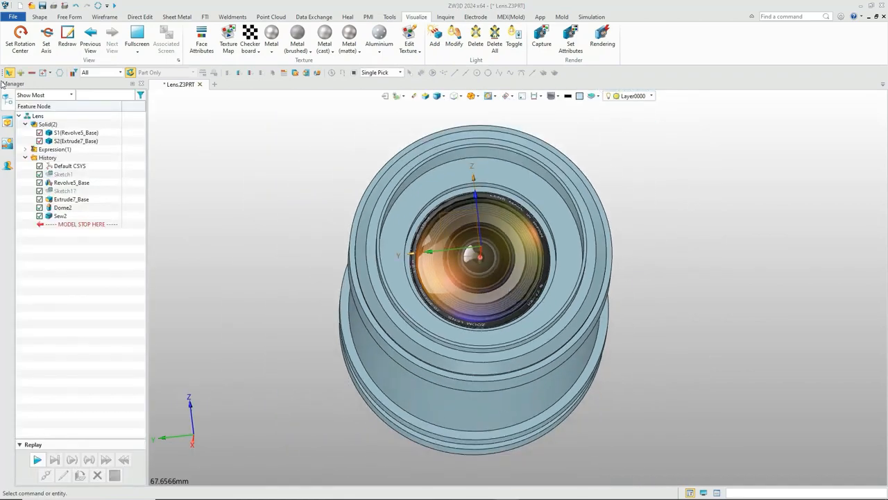
left_click(40, 17)
left_click(14, 38)
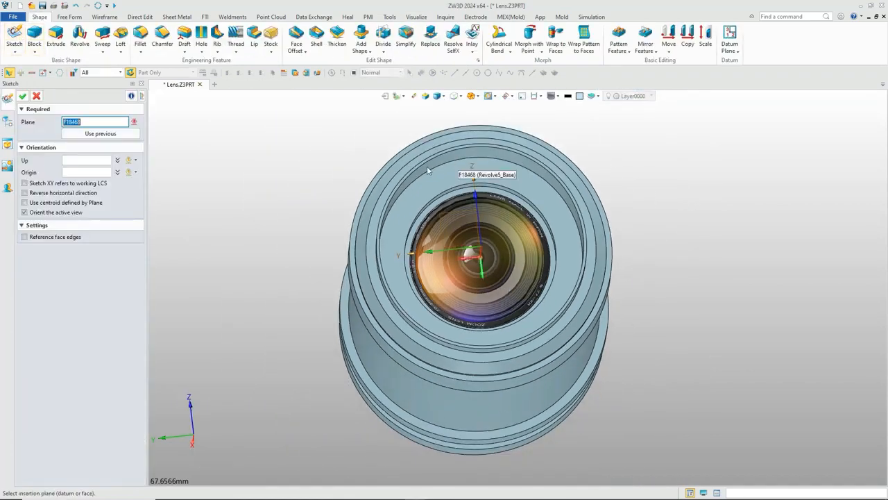
left_click(430, 160)
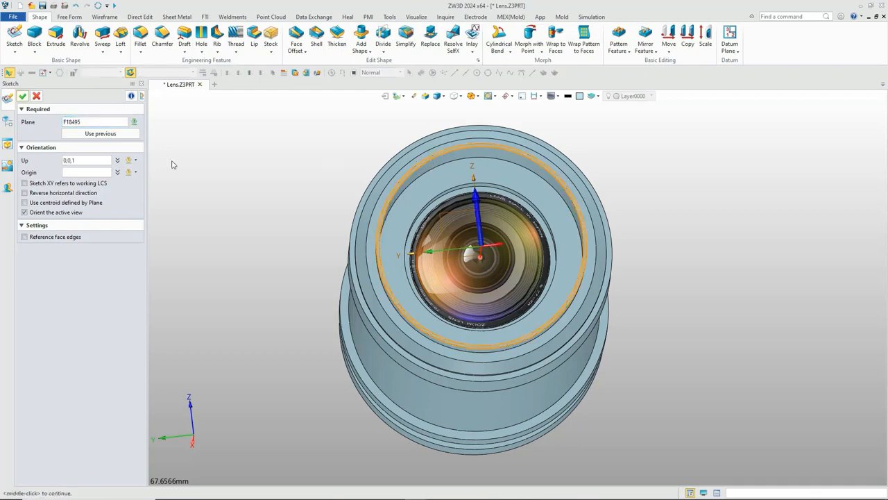
left_click(21, 98)
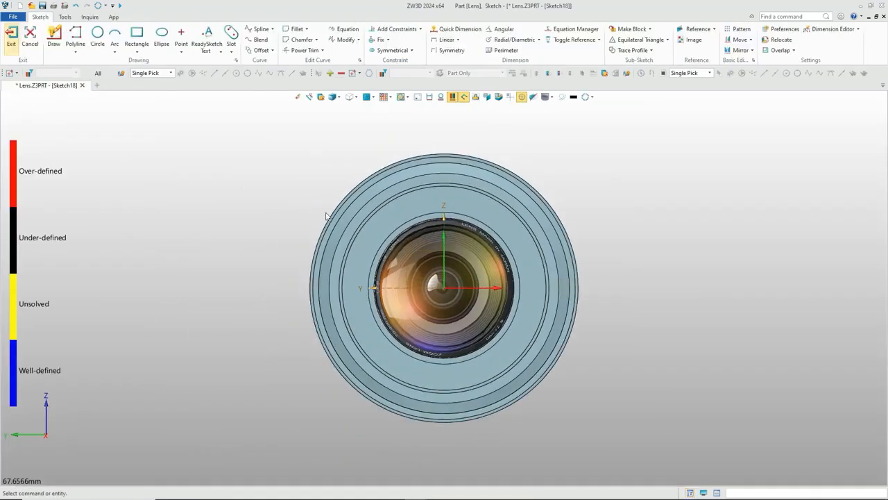
scroll(331, 236, "up", 3)
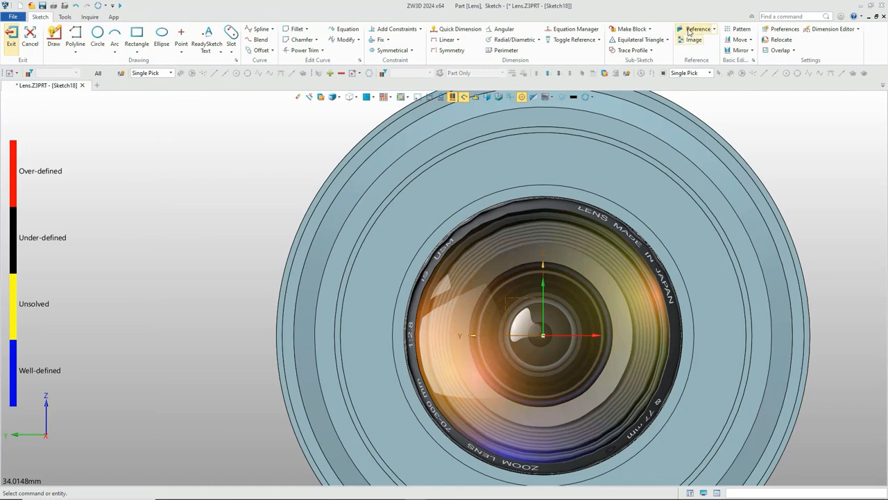
- Project the barrel's outermost circular edge into the sketch as construction reference geometry
left_click(690, 30)
left_click(285, 278)
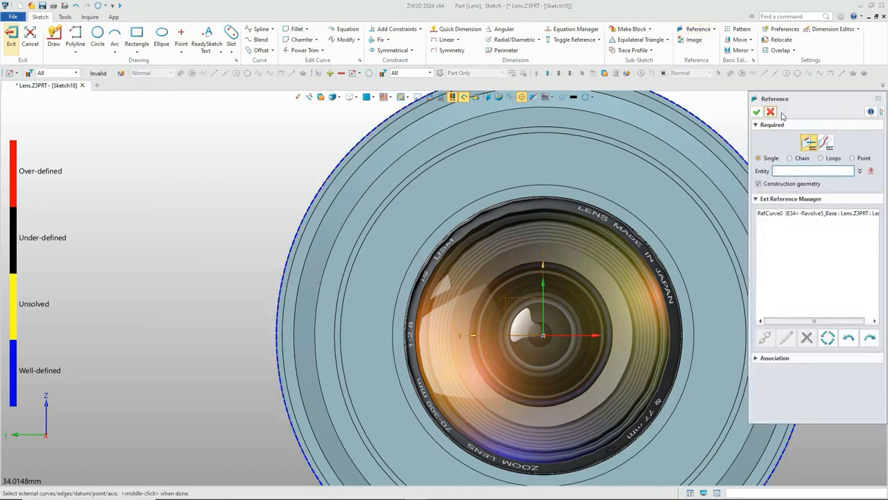
left_click(756, 112)
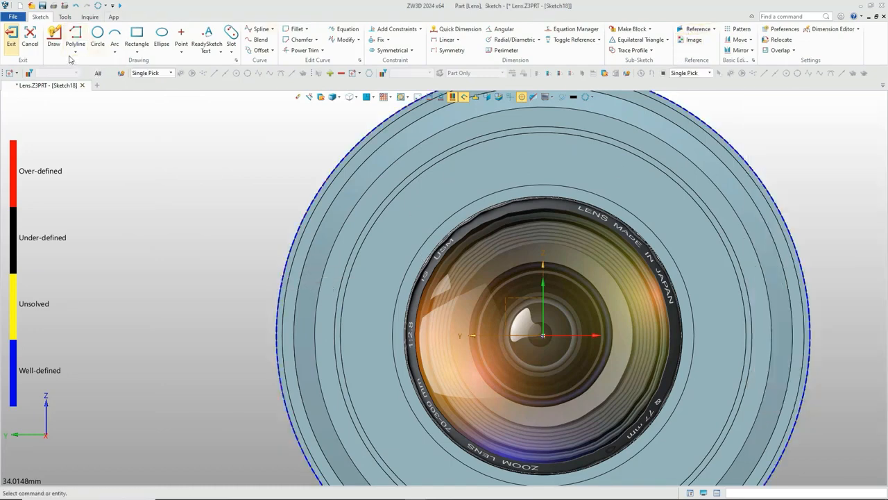
- Draw a horizontal construction axis through the sketch origin
left_click(73, 53)
left_click(103, 119)
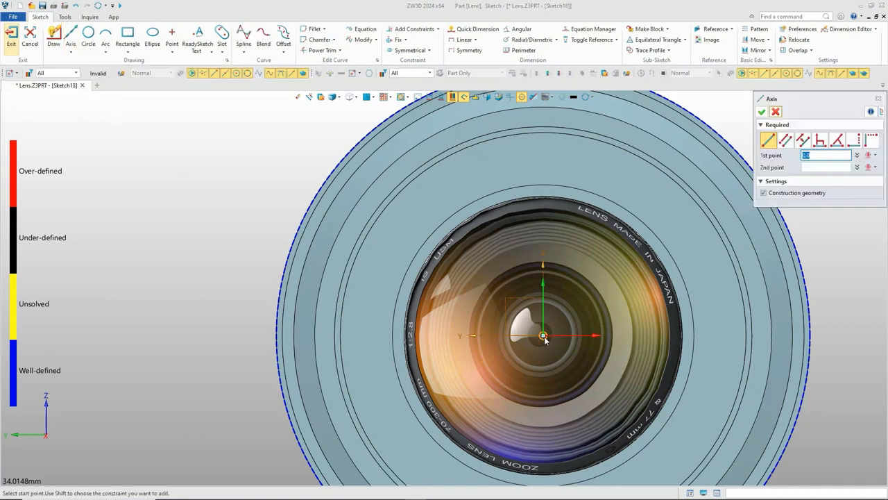
left_click(544, 336)
left_click(488, 333)
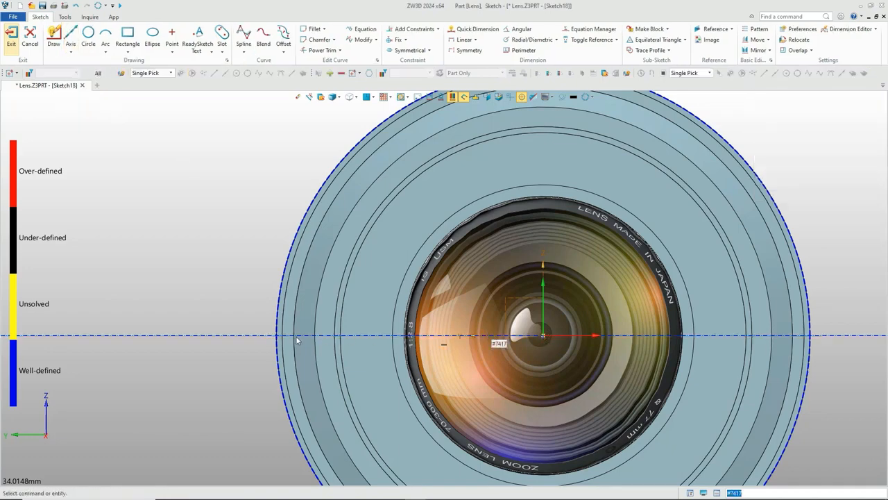
- Sketch an open three-segment trapezoidal notch that starts and ends on the outer reference circle and straddles the horizontal axis
scroll(297, 340, "up", 6)
middle_click_drag(267, 336, 267, 313)
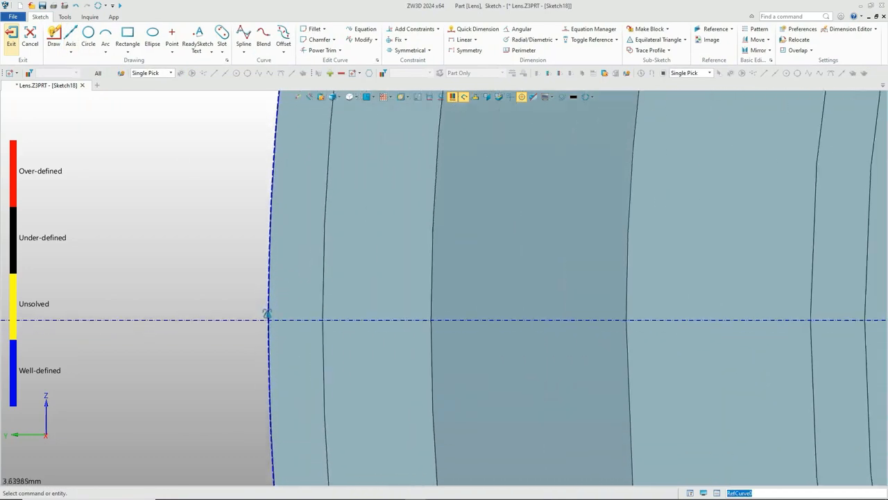
scroll(282, 320, "up", 1)
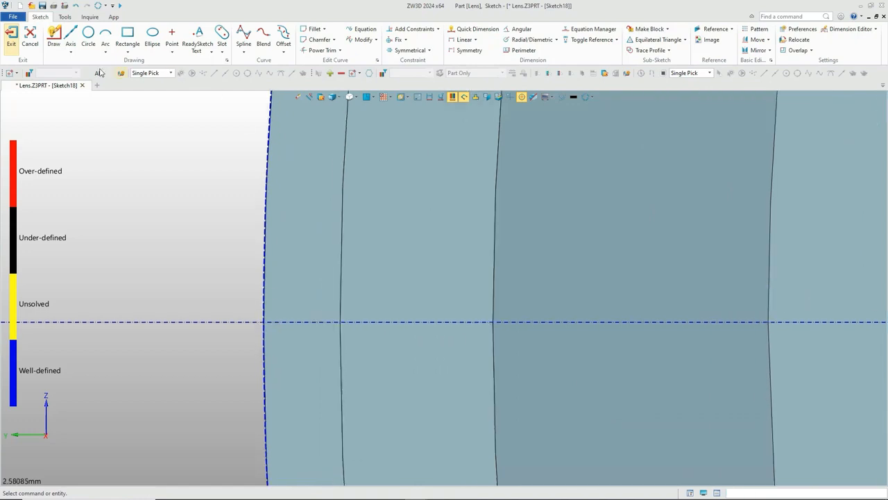
left_click(71, 52)
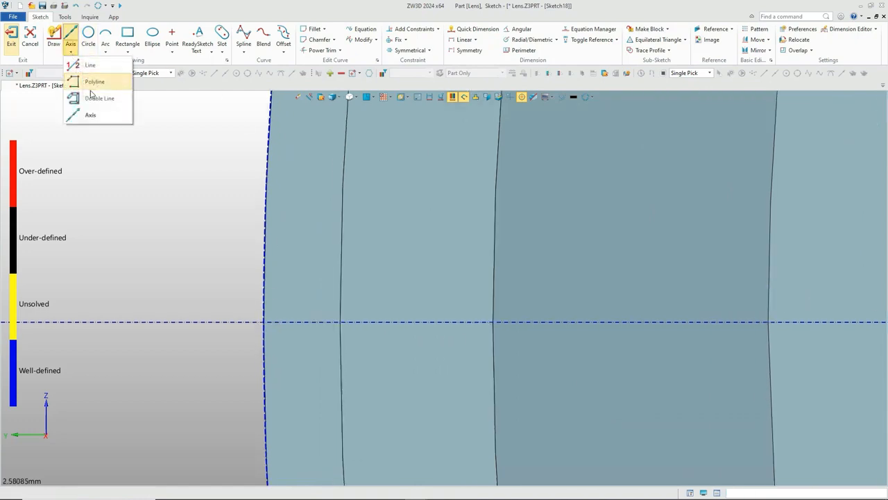
left_click(93, 82)
left_click(264, 280)
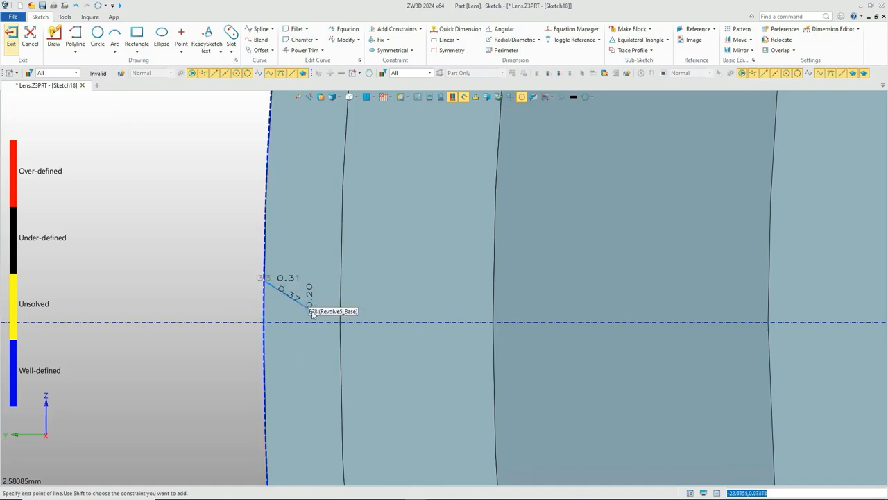
left_click(311, 309)
left_click(311, 333)
left_click(264, 363)
middle_click(218, 361)
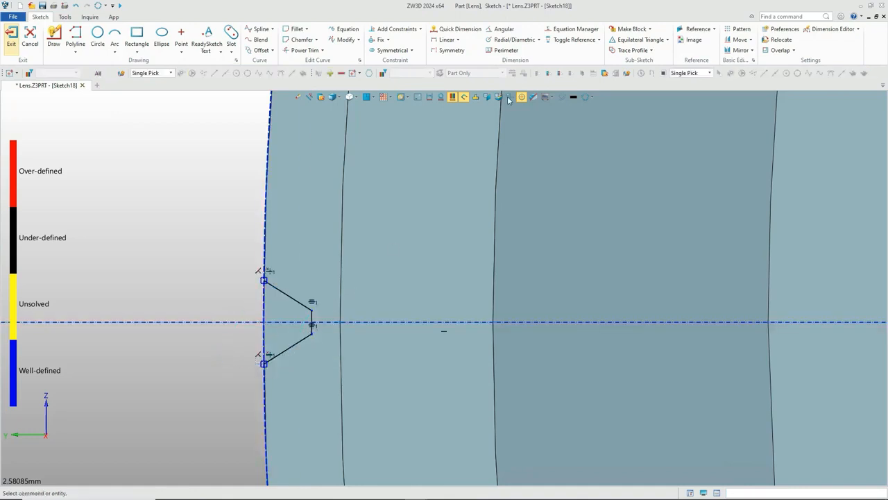
- Constrain the notch's two slanted lines to be symmetrical about the horizontal axis
left_click(392, 50)
left_click(291, 322)
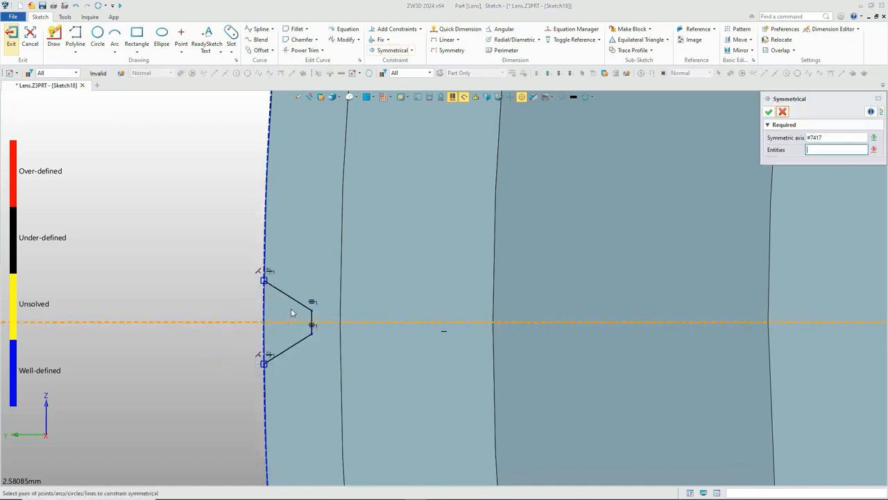
left_click(296, 302)
left_click(305, 338)
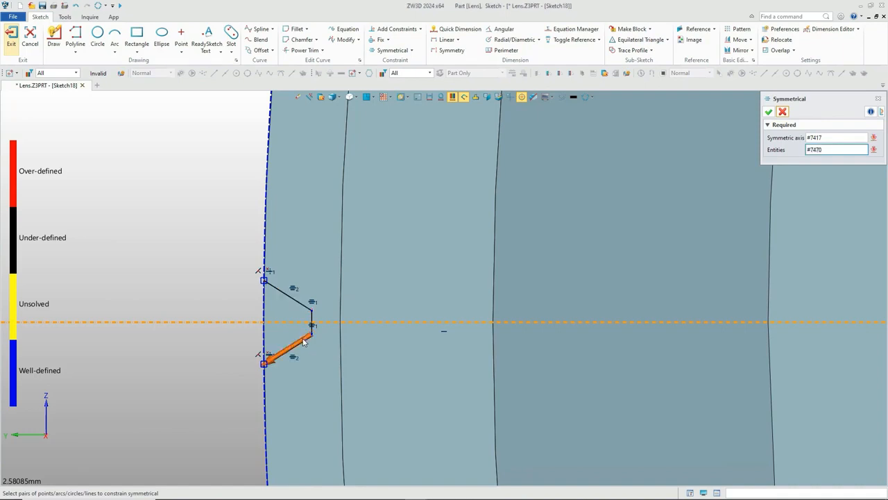
left_click(783, 112)
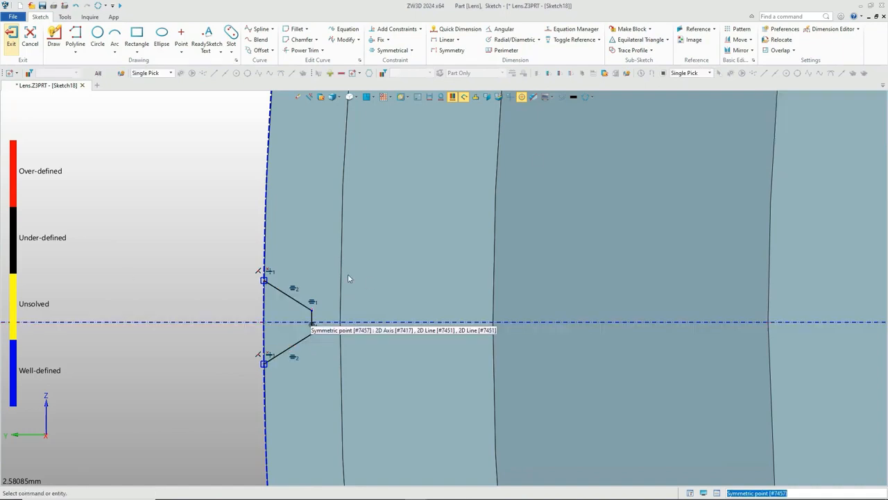
- Add a horizontal dimension of 0.5 mm between the outer reference circle and the notch's short vertical line
left_click(447, 40)
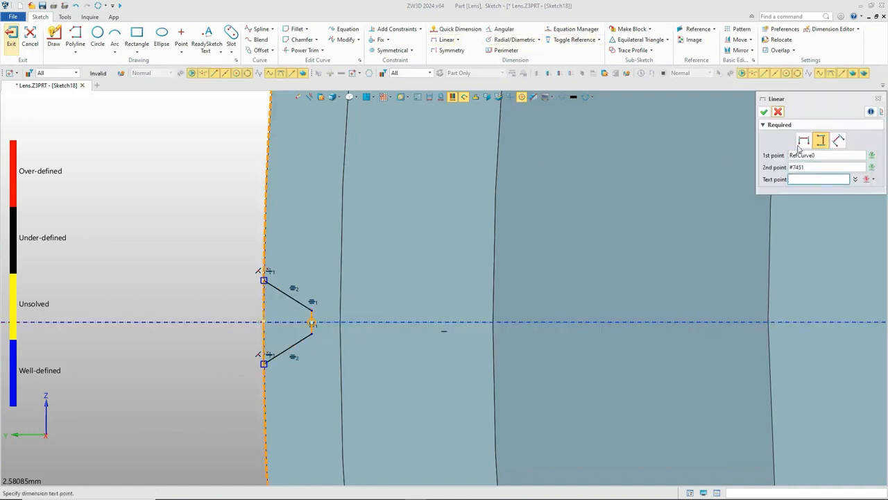
scroll(293, 332, "up", 3)
left_click(286, 332)
type("0.5")
key("Return")
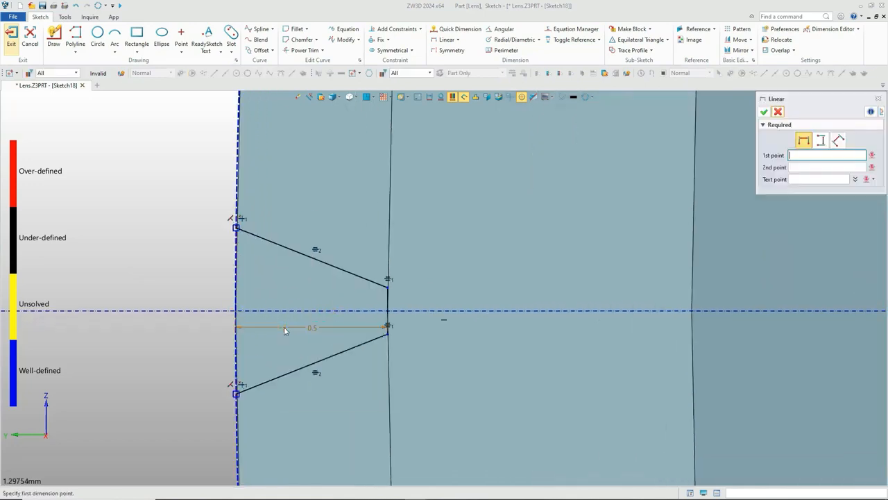
- Dimension the length of the notch's short vertical line as 0.1 mm
left_click(456, 28)
left_click(388, 308)
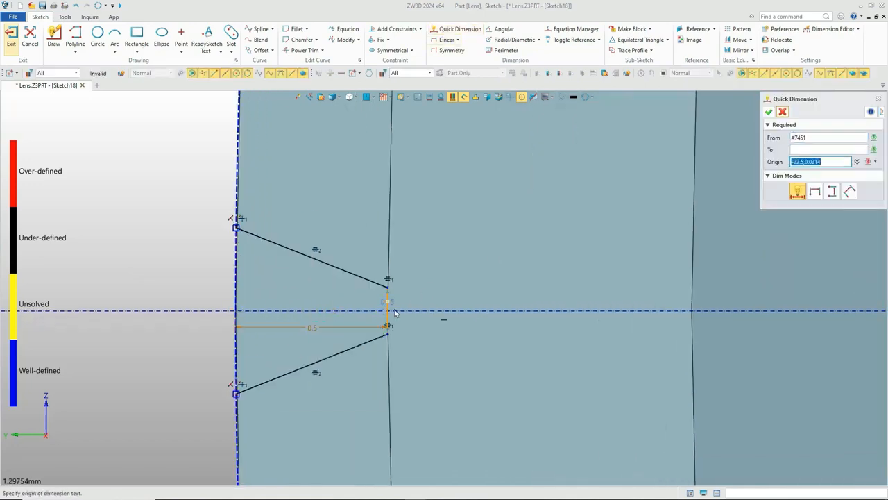
left_click(402, 303)
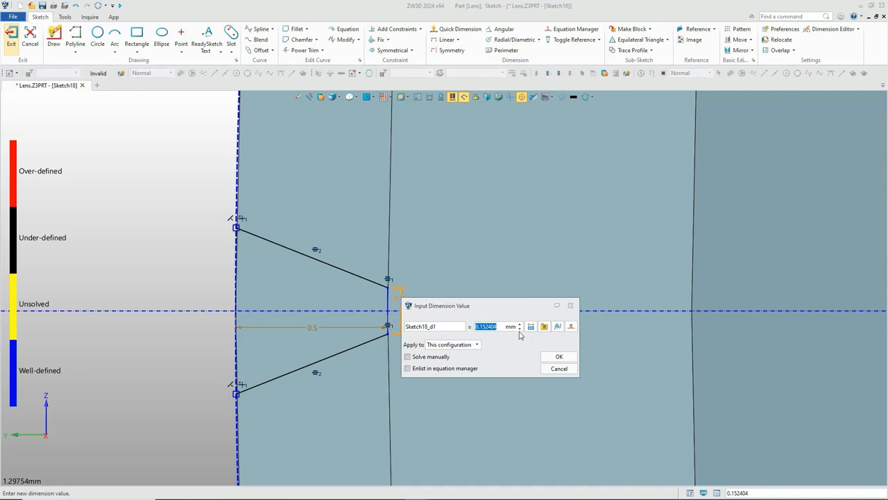
type("0.1")
key("Return")
key("Escape")
- Add a 120° angular dimension between the notch's upper slanted line and its short vertical line
left_click(504, 28)
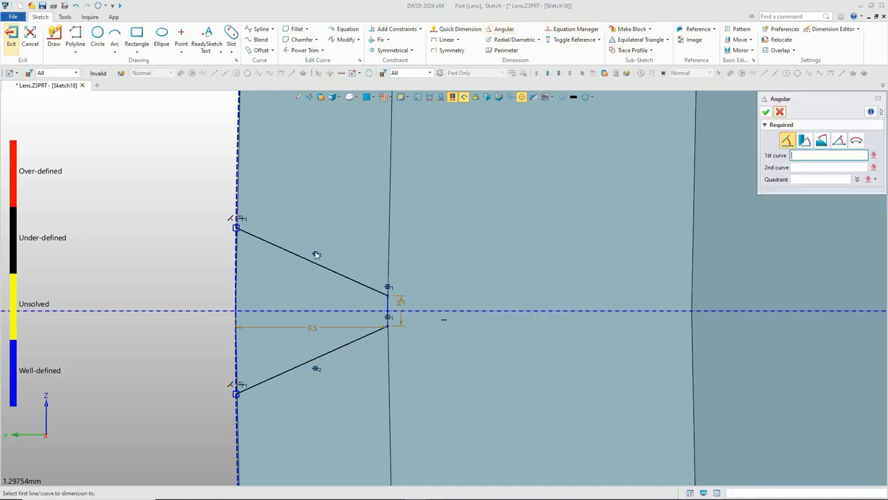
left_click(314, 257)
left_click(378, 329)
left_click(341, 293)
type("120")
key("Return")
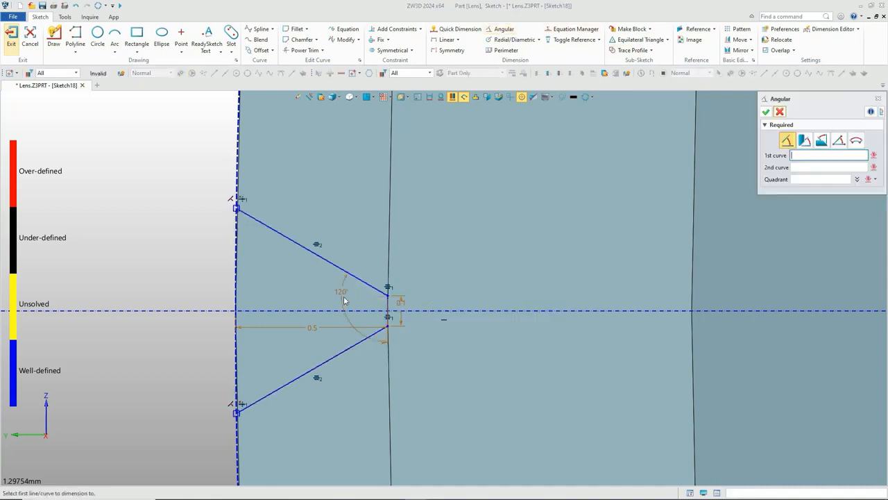
left_click(780, 111)
- Set the short vertical line's length to 0.2 mm and exit the sketch
scroll(405, 305, "up", 3)
double_click(406, 305)
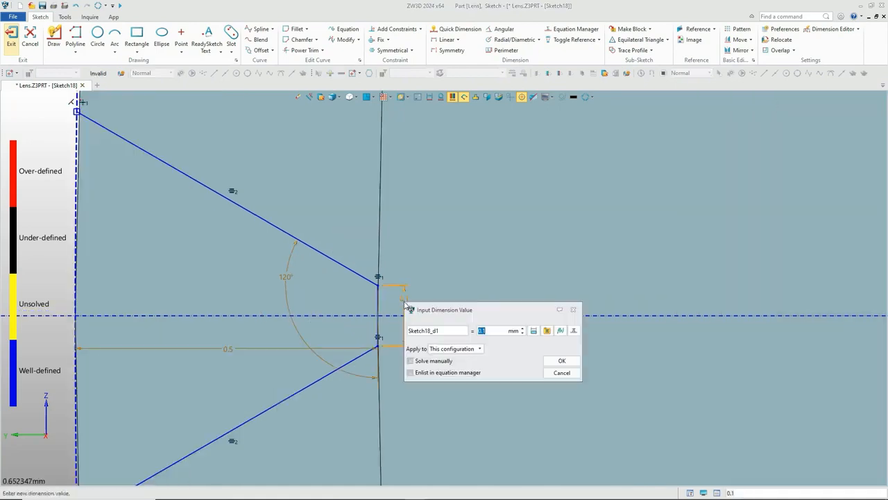
type("0.2")
key("Return")
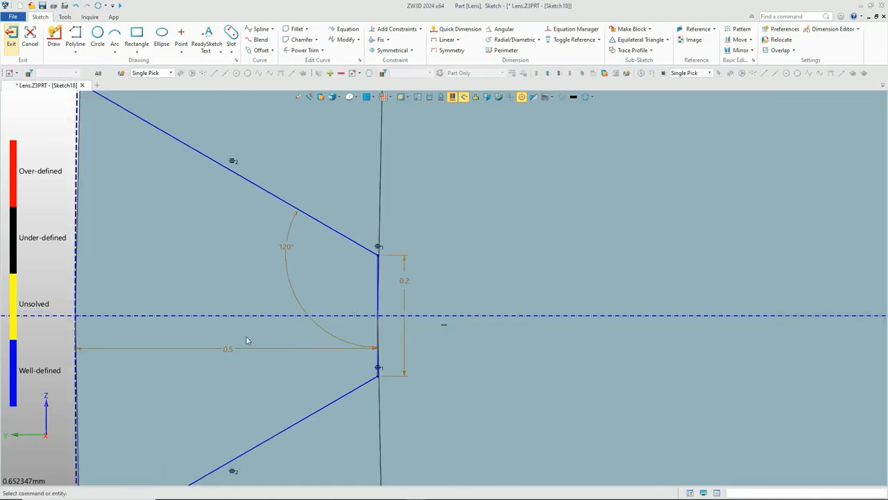
scroll(247, 340, "down", 3)
left_click(11, 34)
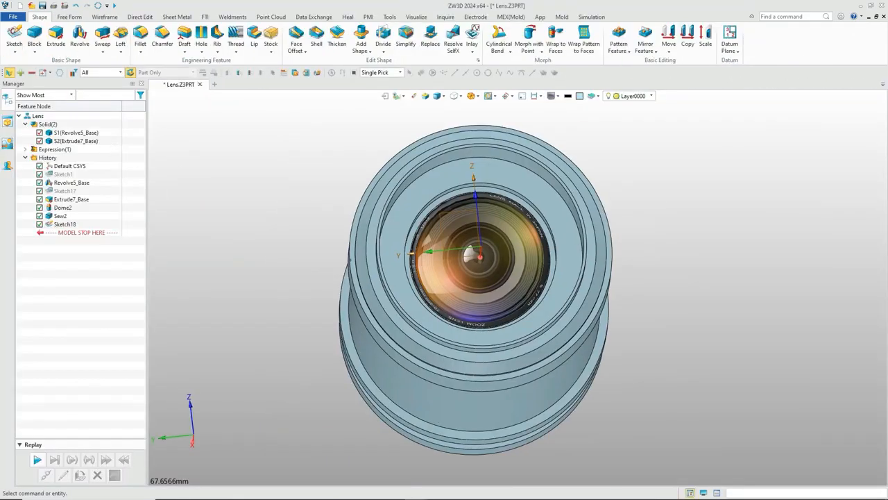
- Start an extrusion with the notch sketch as the profile and set its Boolean operation to remove material
left_click(56, 34)
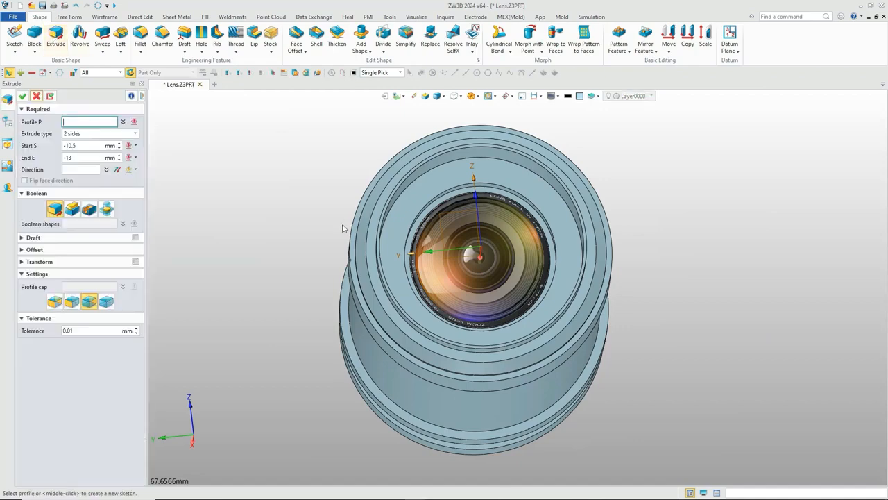
left_click(347, 257)
right_click_drag(347, 258, 340, 277)
scroll(340, 278, "down", 3)
left_click(92, 210)
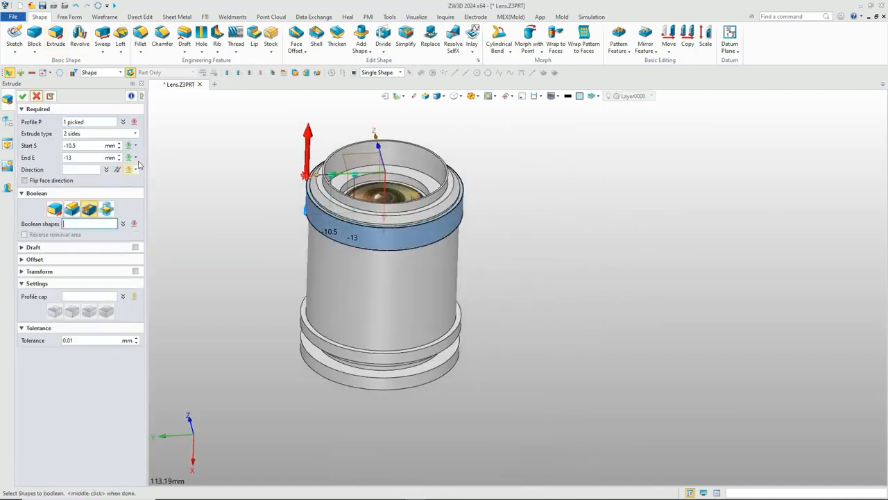
- Limit the two-sided extrusion to faces, starting at the front face and ending at the rear face of the narrow ring near the barrel's rear
left_click(135, 146)
left_click(147, 206)
scroll(423, 295, "up", 5)
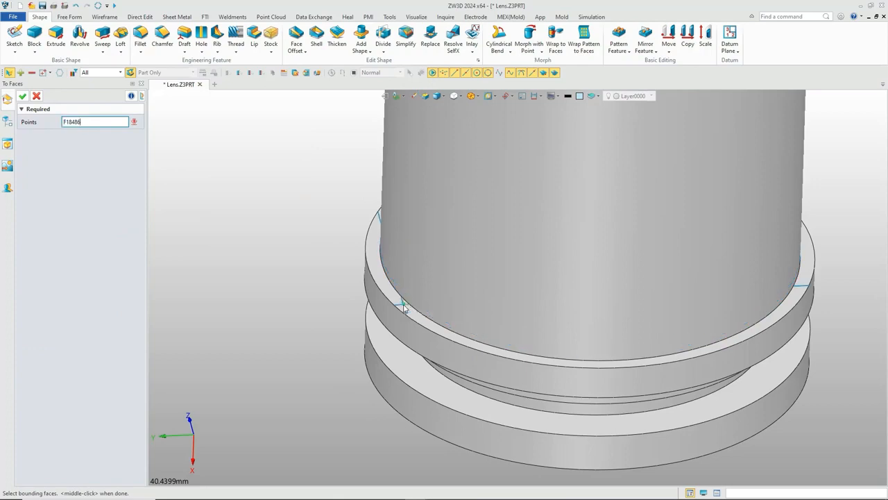
left_click(401, 303)
left_click(136, 169)
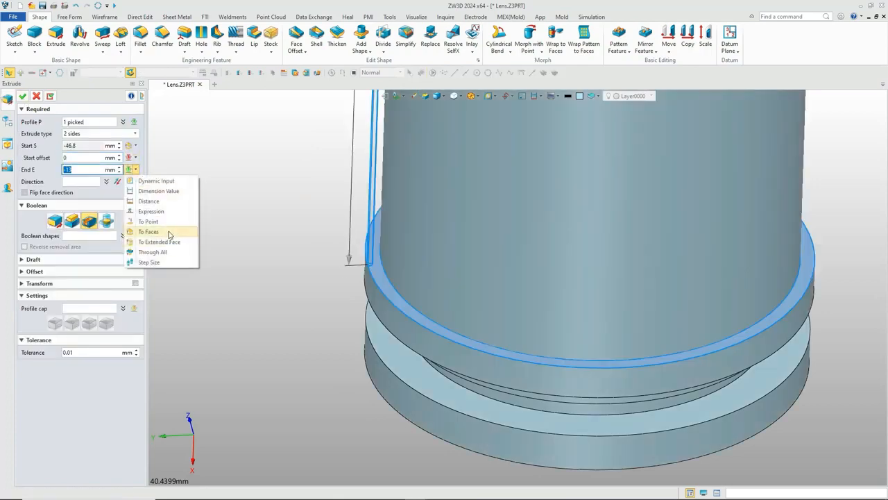
left_click(198, 232)
scroll(481, 266, "up", 2)
left_click(372, 385)
right_click_drag(236, 236, 164, 269)
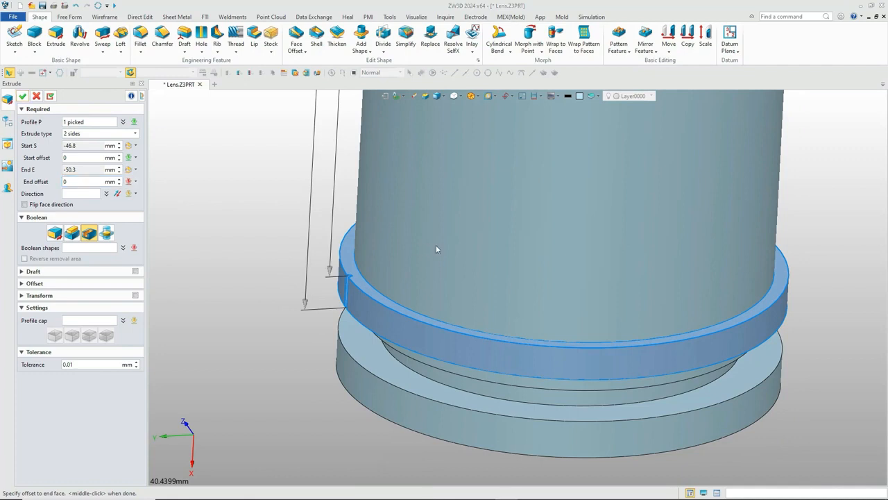
- Choose the barrel body as the Boolean shape and apply the notch cut
left_click(84, 248)
left_click(397, 244)
left_click(23, 96)
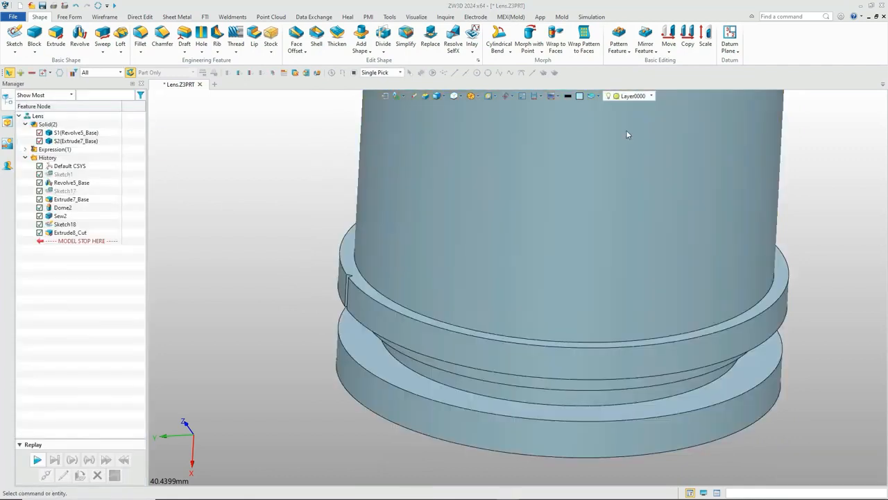
- Create a circular pattern of the notch cut around the 1,0,0 direction with 30 instances
left_click(619, 38)
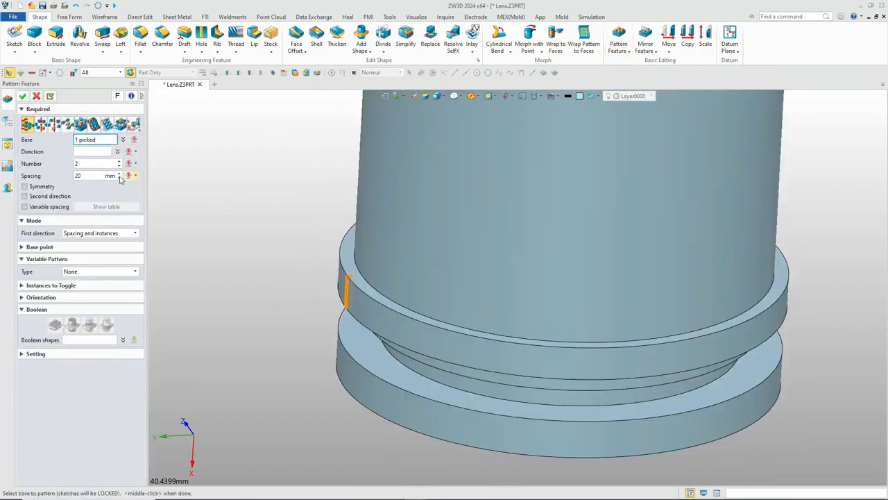
left_click(42, 124)
left_click(190, 453)
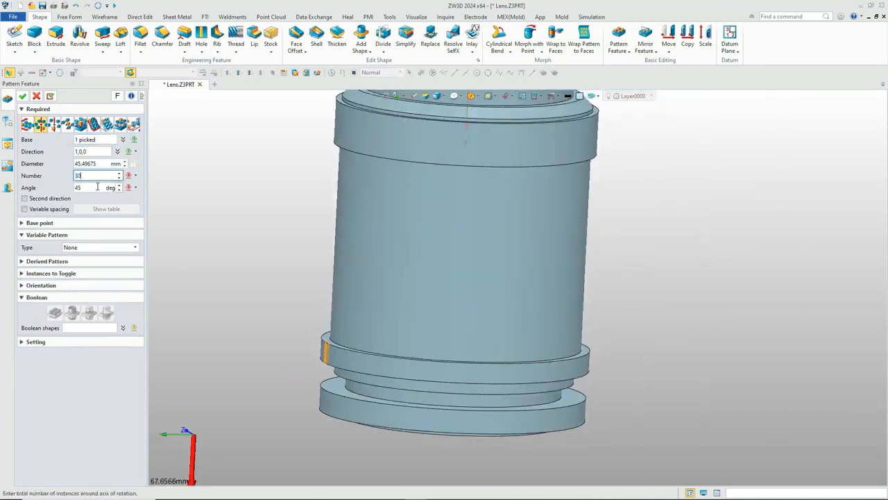
left_click(23, 97)
- Start a new sketch on the default XY plane, viewing the barrel from the side
middle_click_drag(486, 243, 361, 321)
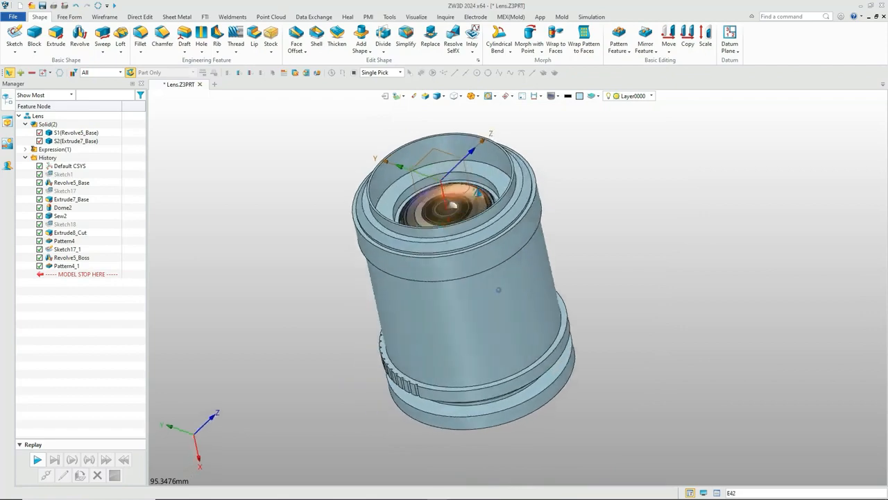
middle_click_drag(498, 289, 527, 278)
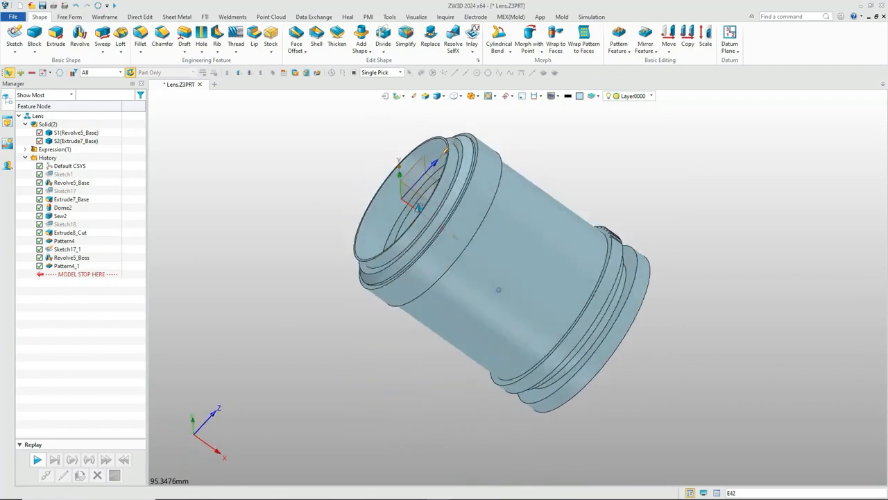
left_click(13, 36)
left_click(420, 196)
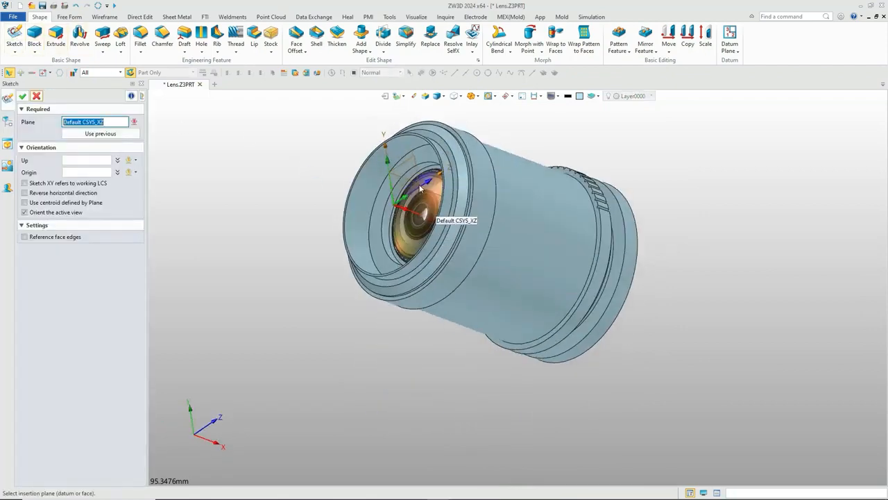
left_click(403, 220)
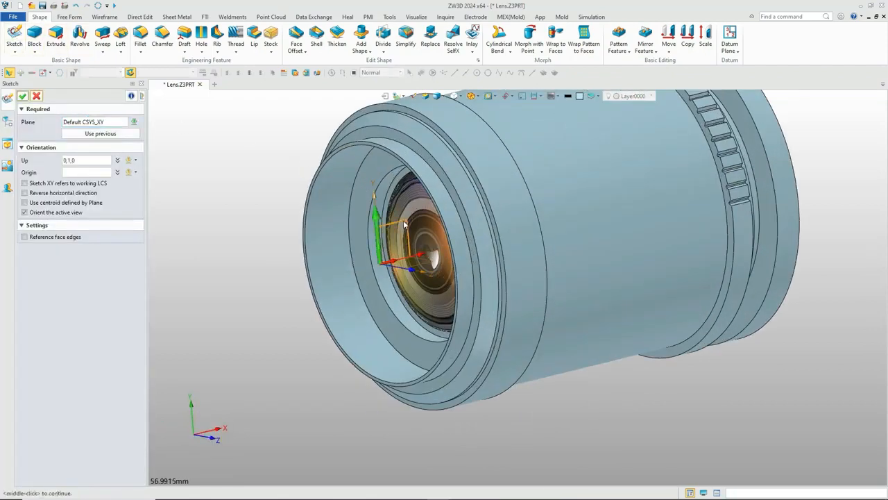
left_click(22, 96)
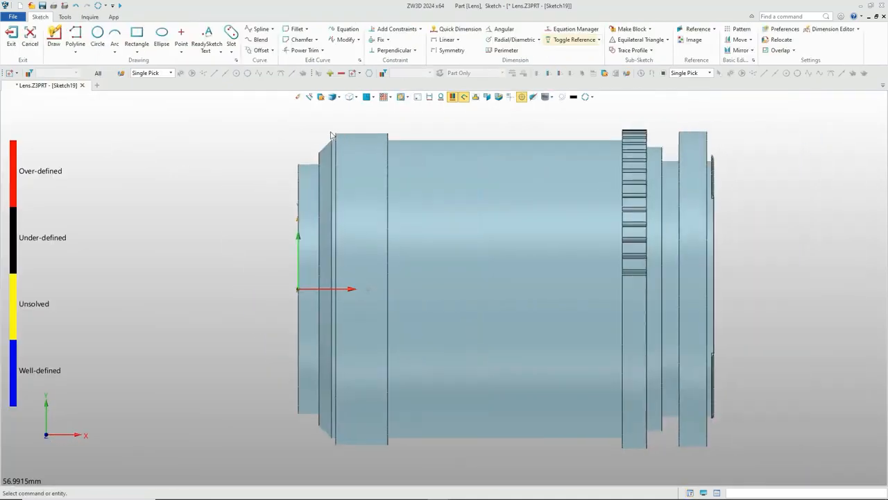
scroll(331, 135, "up", 10)
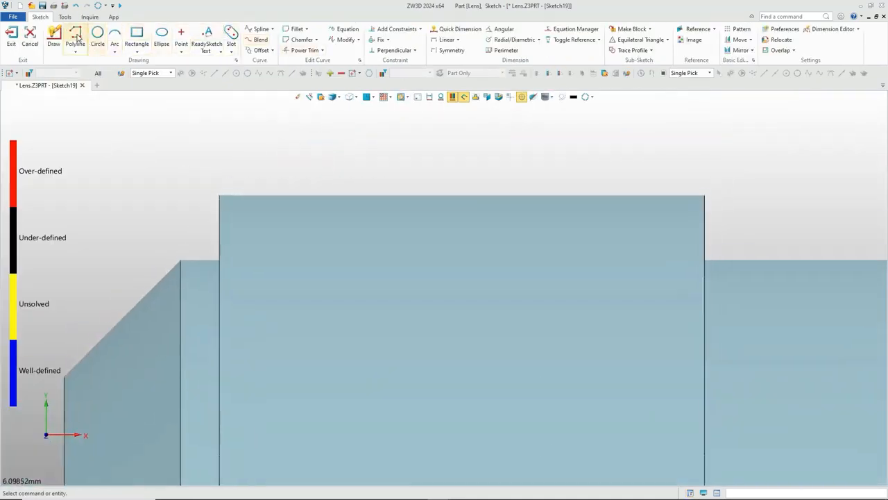
- Sketch a closed triangle about 0.65 mm wide on the outer edge line of the barrel's wide front ring, apex pointing outward
left_click(76, 36)
left_click(240, 195)
left_click(262, 171)
left_click(282, 195)
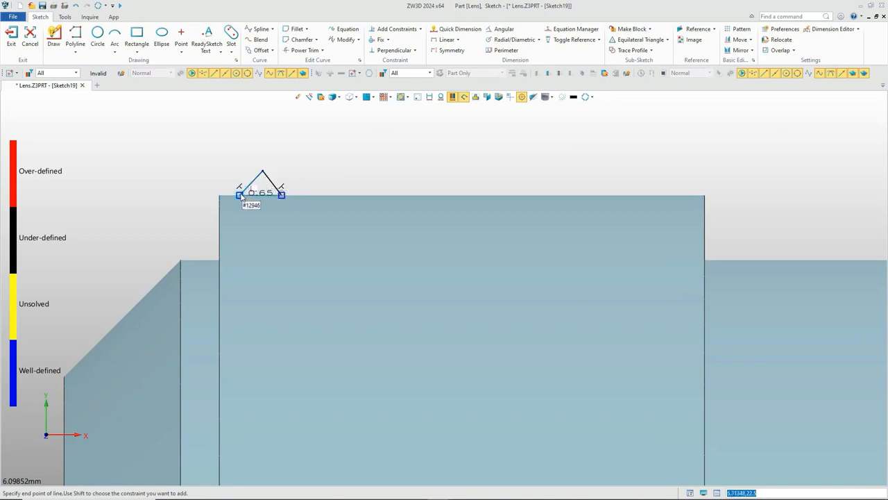
left_click(239, 195)
- Constrain the triangle's two slanted sides to equal length and perpendicular to each other
left_click(415, 51)
left_click(405, 199)
left_click(251, 183)
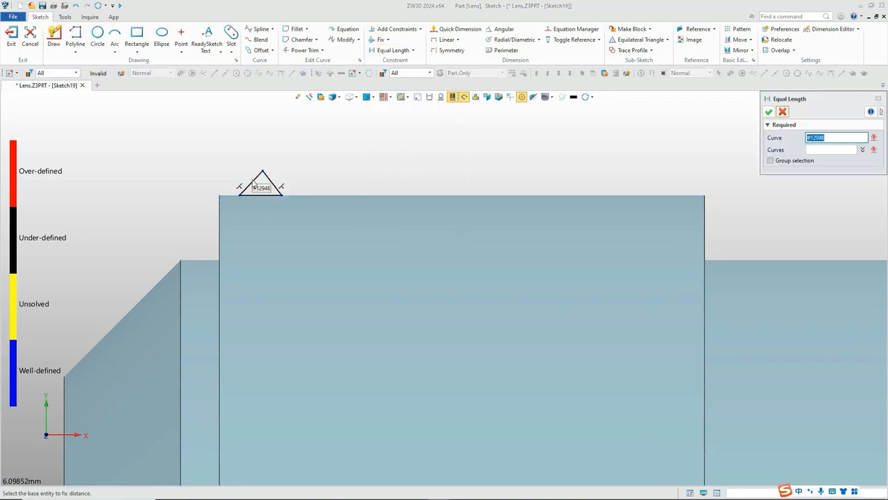
left_click(272, 184)
middle_click(288, 178)
left_click(414, 51)
left_click(399, 132)
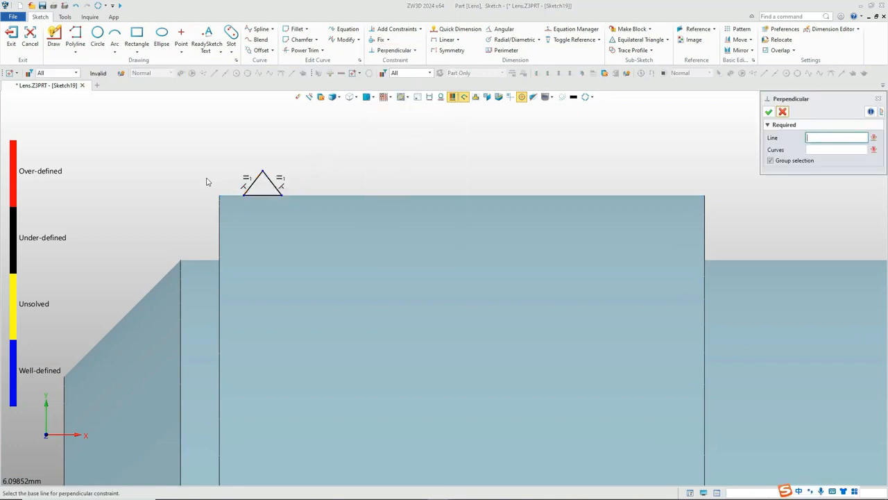
left_click(274, 185)
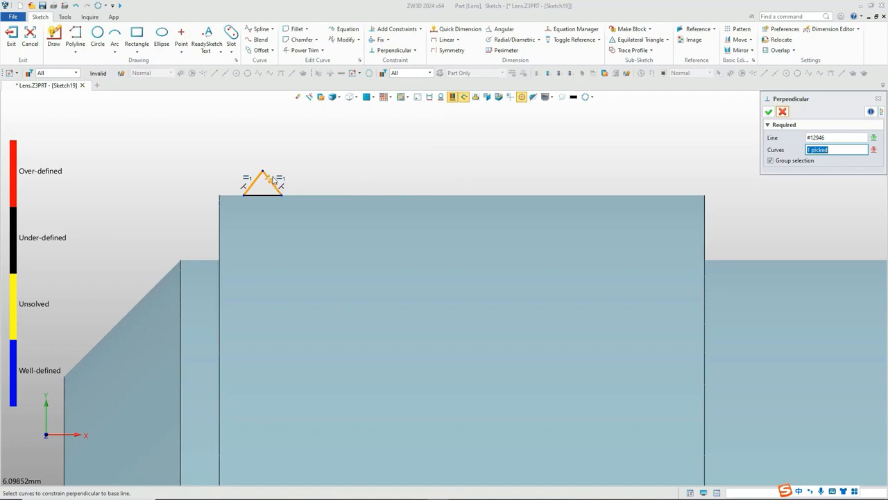
- Dimension the triangle's base as 0.5 mm and its distance from the ring's front edge as 0.2 mm
left_click(458, 29)
left_click(266, 195)
left_click(266, 217)
type("0.5")
key("Return")
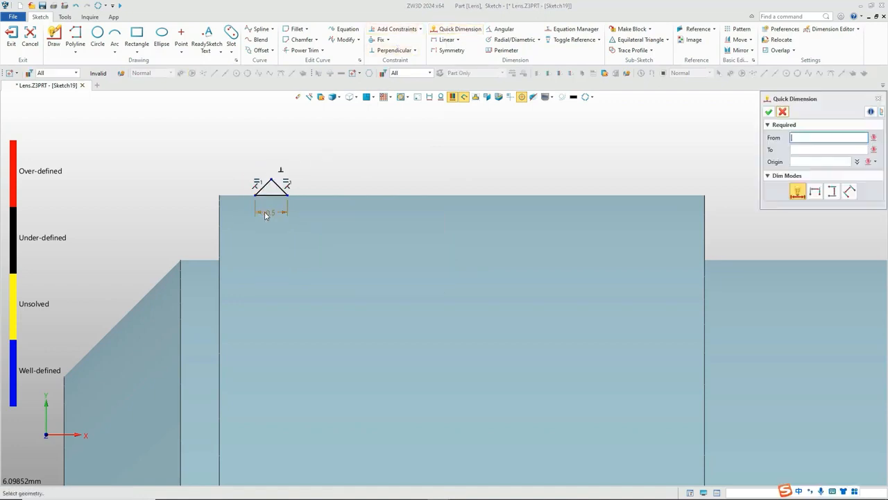
left_click(219, 196)
left_click(255, 195)
left_click(241, 207)
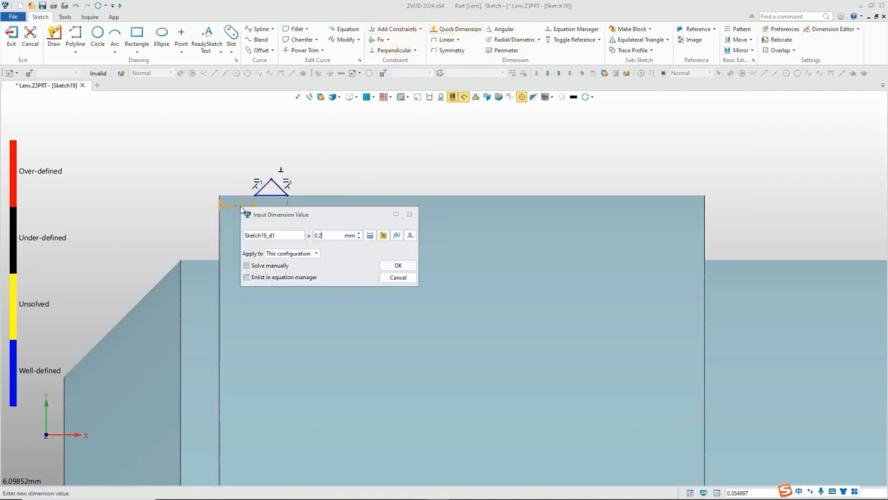
key("Return")
left_click(766, 113)
- Pattern the triangle linearly along direction 1,0 with 12 instances at 0.6 mm pitch, and finish the sketch
left_click(744, 32)
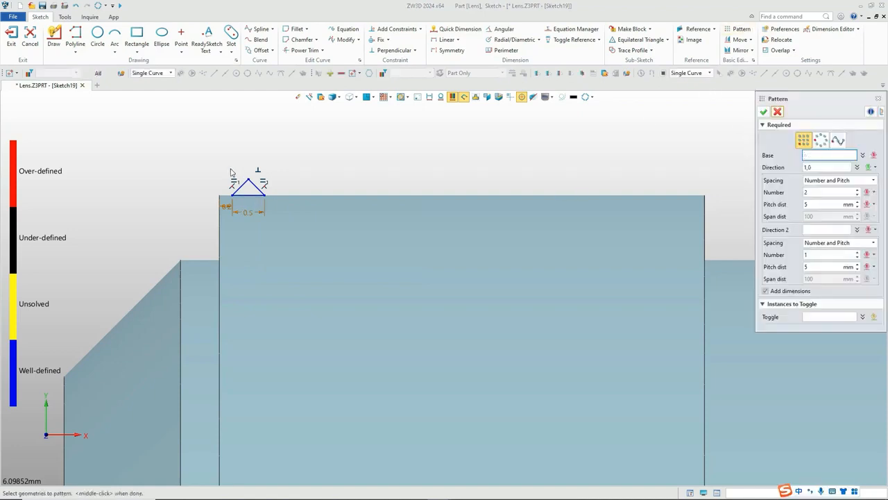
left_click_drag(227, 165, 275, 205)
left_click(803, 192)
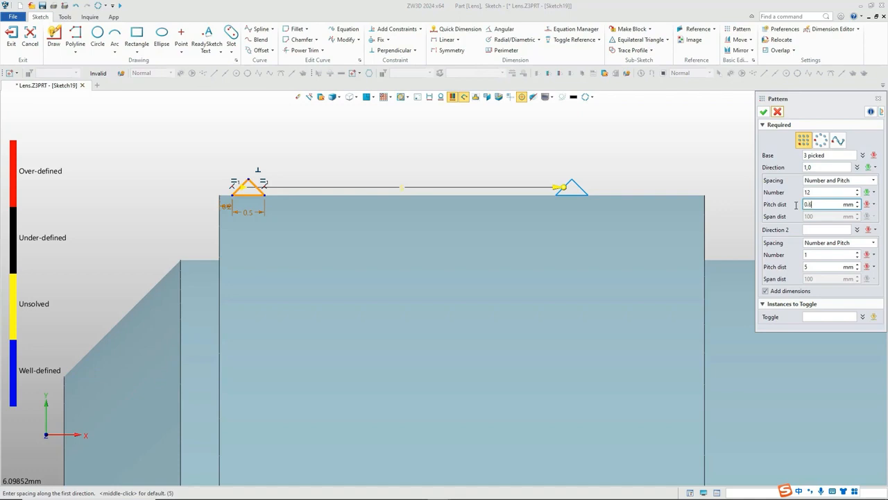
key("Return")
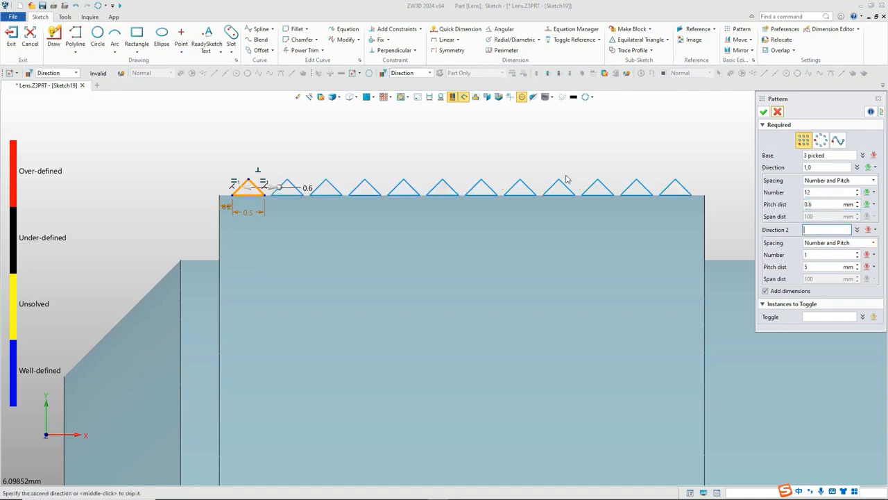
left_click(763, 113)
scroll(339, 199, "up", 4)
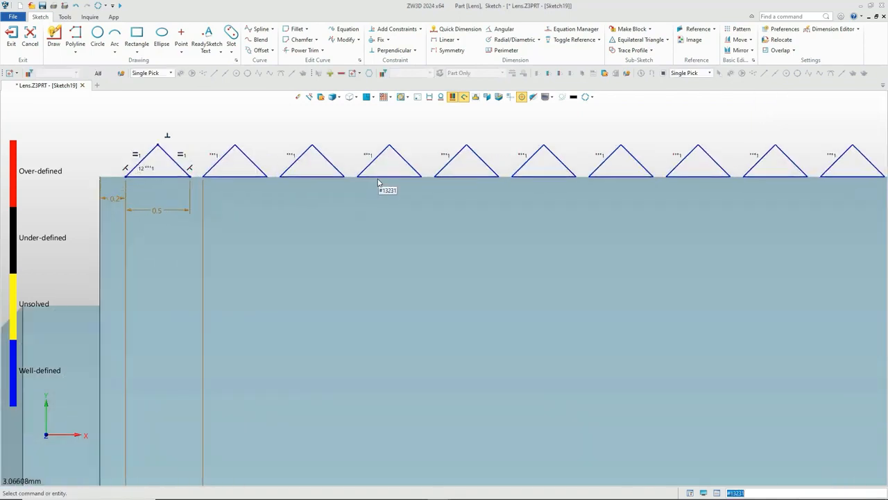
scroll(352, 170, "up", 5)
scroll(352, 168, "down", 7)
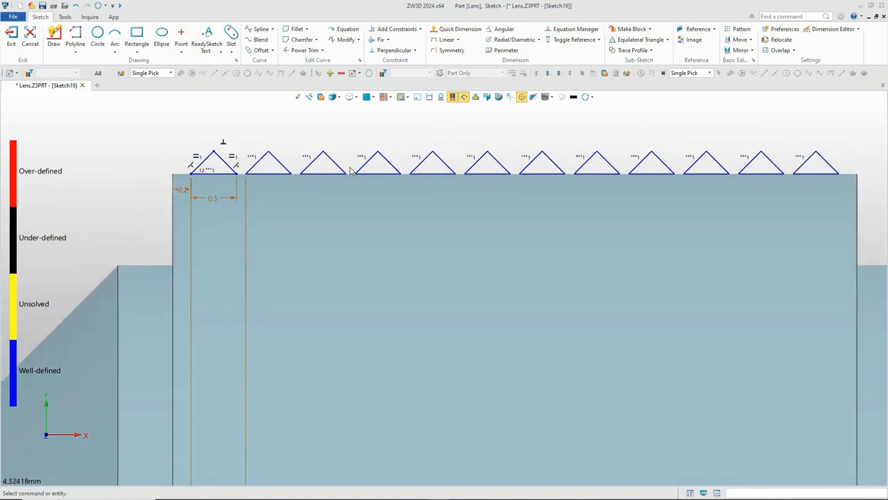
left_click(11, 39)
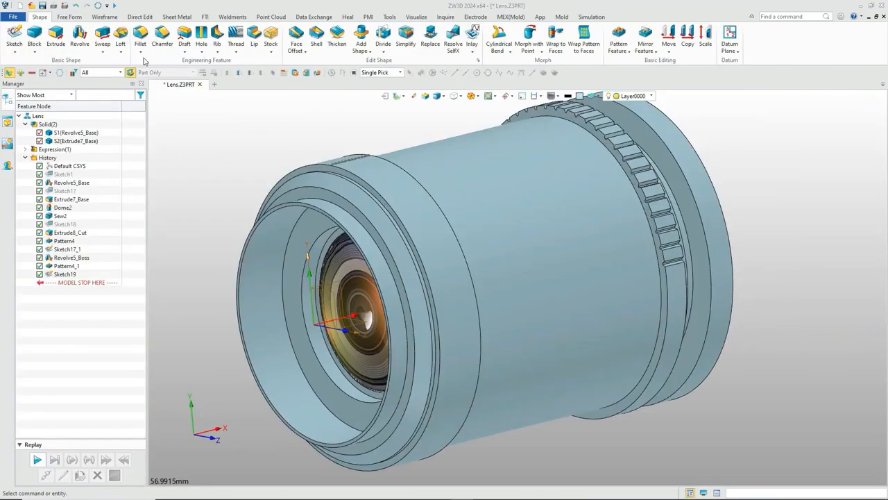
- Revolve the triangle row sketch 360 degrees about the barrel's X axis as separate base bodies
left_click(79, 40)
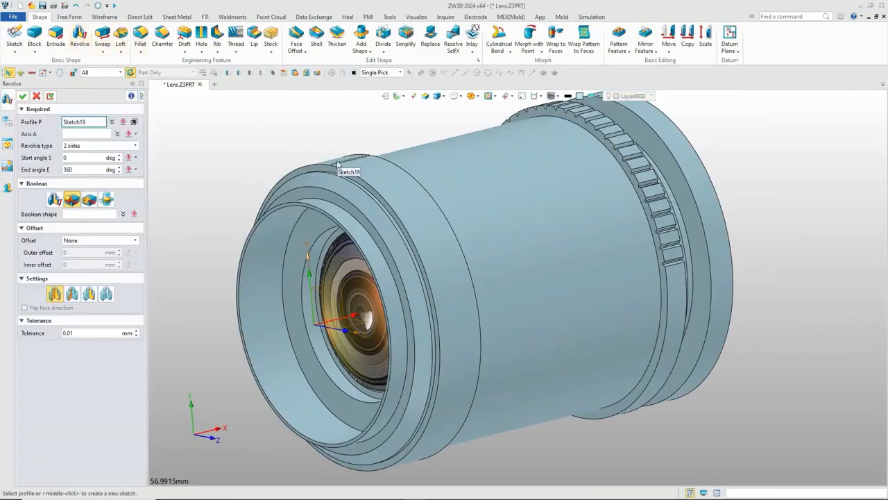
left_click(102, 134)
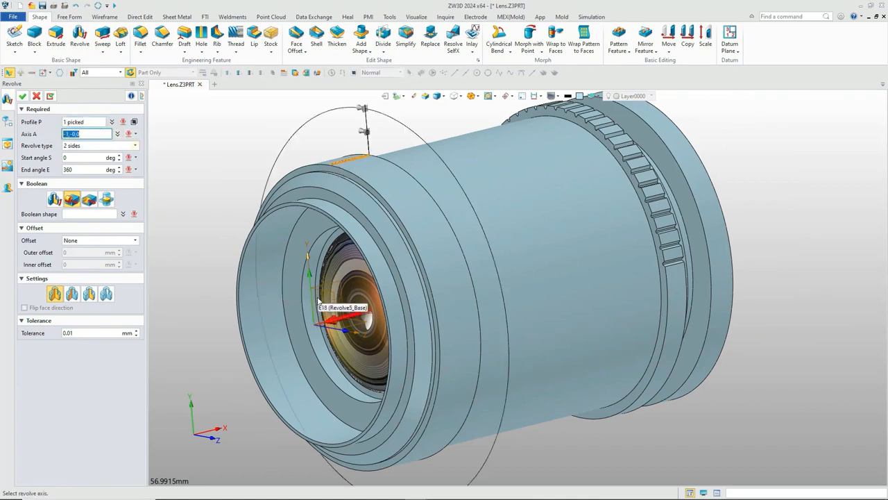
left_click(210, 432)
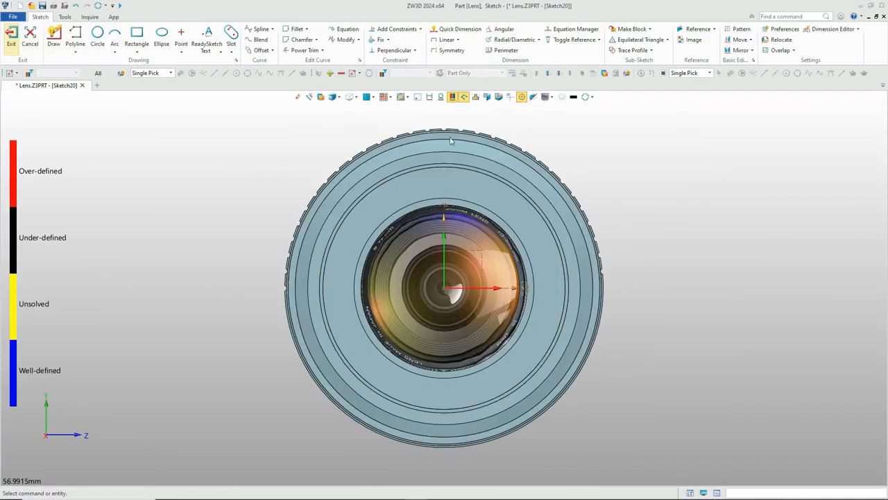
- In a YZ-plane sketch, reference the ridges' outer crest circle and the ring's outer edge circle as construction geometry
scroll(450, 141, "up", 10)
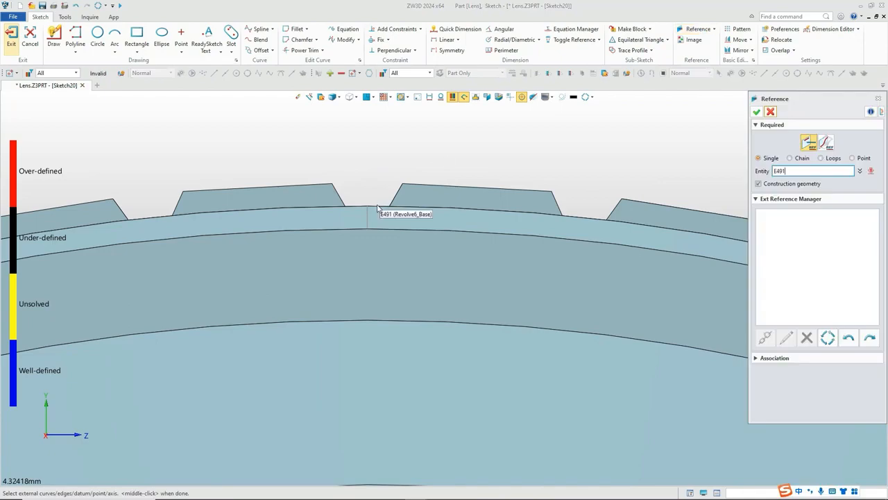
left_click(378, 207)
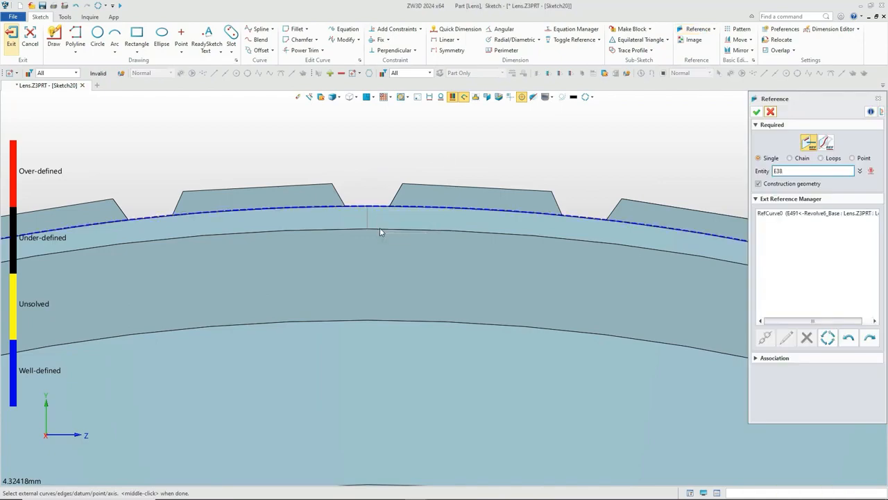
left_click(381, 230)
left_click(757, 111)
- Add a vertical construction axis through the lens centre in the sketch
scroll(361, 212, "up", 7)
left_click(75, 52)
left_click(92, 113)
scroll(419, 250, "down", 9)
scroll(420, 252, "down", 8)
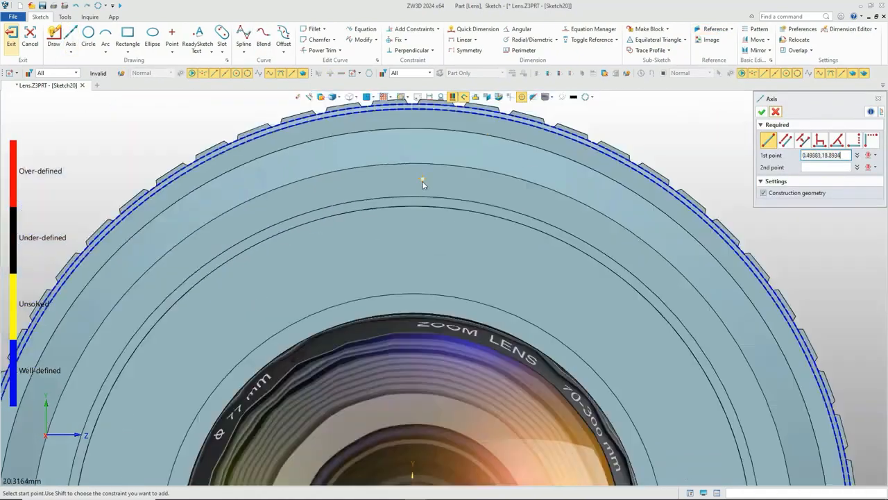
left_click(416, 448)
left_click(419, 227)
middle_click(421, 232)
- Draw two slanted lines from the inner reference circle to the point where the vertical axis meets the outer circle
scroll(418, 229, "up", 10)
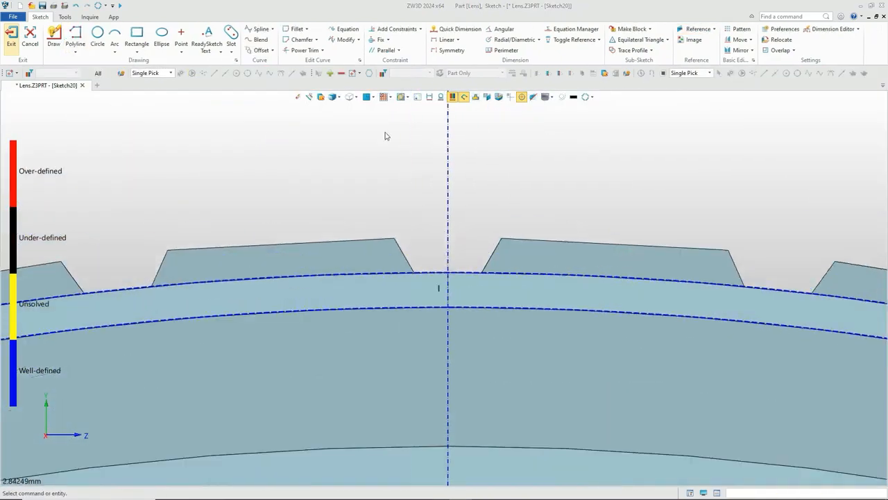
left_click(75, 35)
left_click(404, 307)
left_click(448, 272)
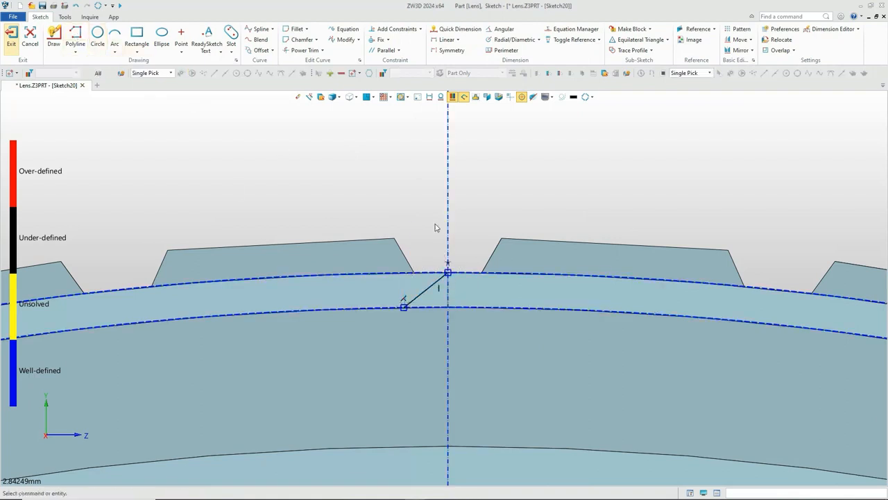
left_click(448, 272)
left_click(492, 307)
middle_click(479, 299)
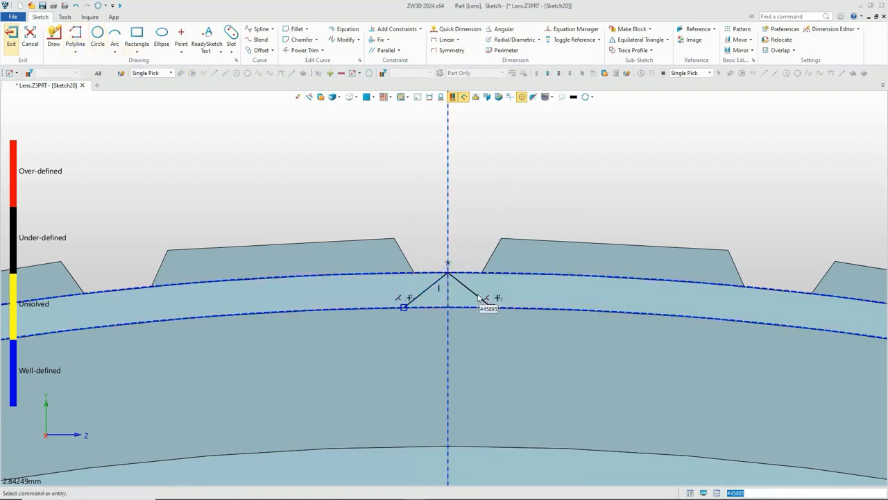
- Apply an Equal Length constraint to the two slanted lines meeting on the vertical axis
left_click(386, 50)
left_click(398, 50)
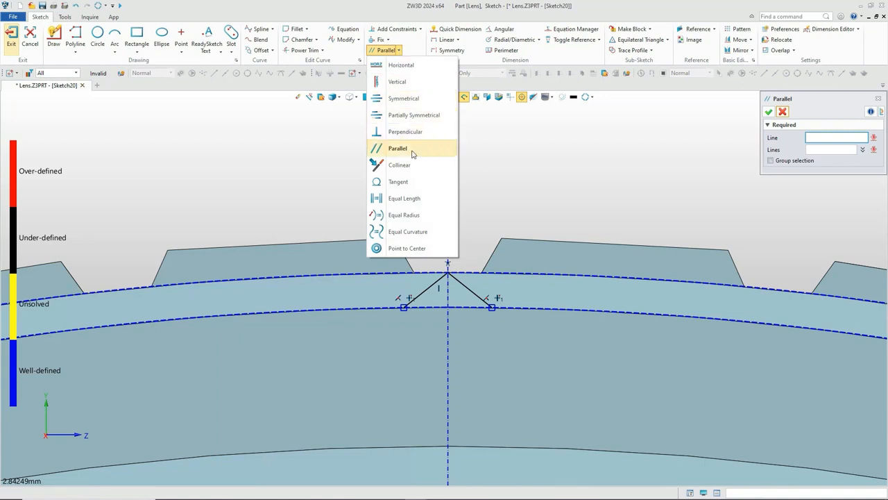
left_click(396, 198)
left_click(440, 279)
left_click(464, 286)
middle_click(469, 286)
left_click(783, 112)
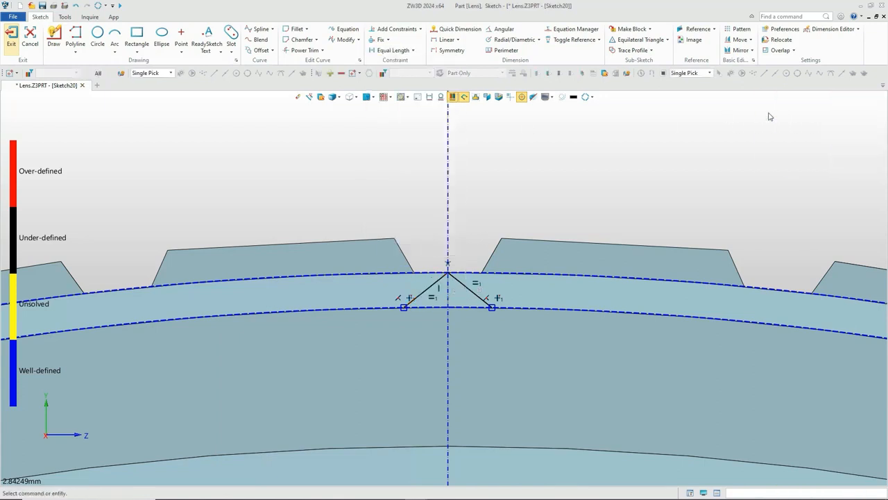
- Add a 0.2 mm horizontal dimension between one slanted line's lower end and the vertical axis
scroll(467, 307, "up", 3)
left_click(447, 39)
left_click(516, 306)
left_click(428, 325)
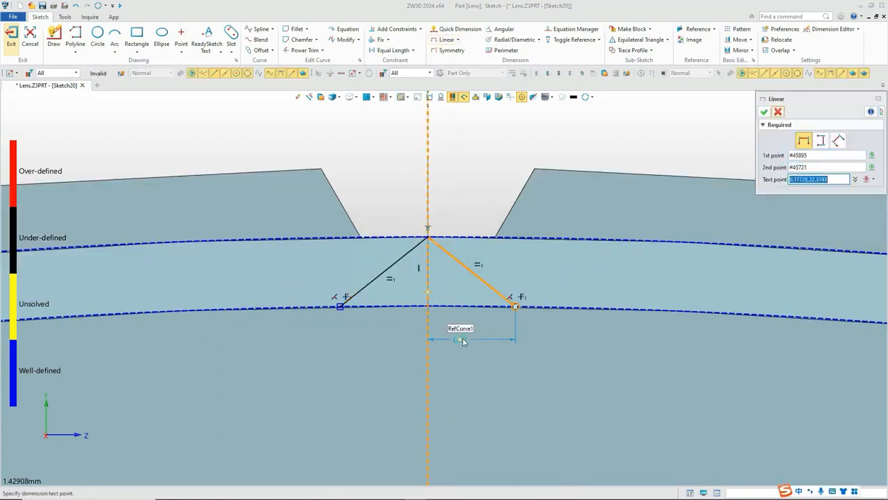
left_click(481, 326)
type("0.2")
key("Return")
left_click(767, 114)
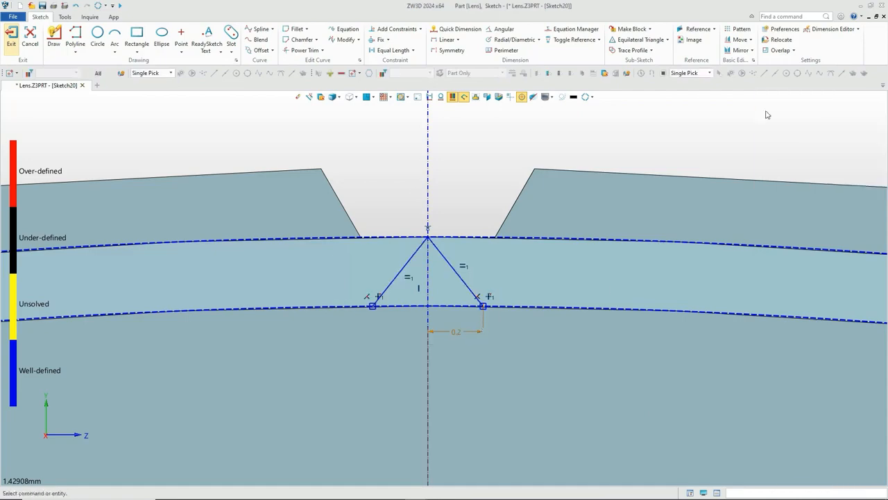
- Trace the closed profile formed by the two slanted lines and the inner reference circle, and finish the sketch
left_click(624, 53)
left_click(400, 272)
left_click(456, 273)
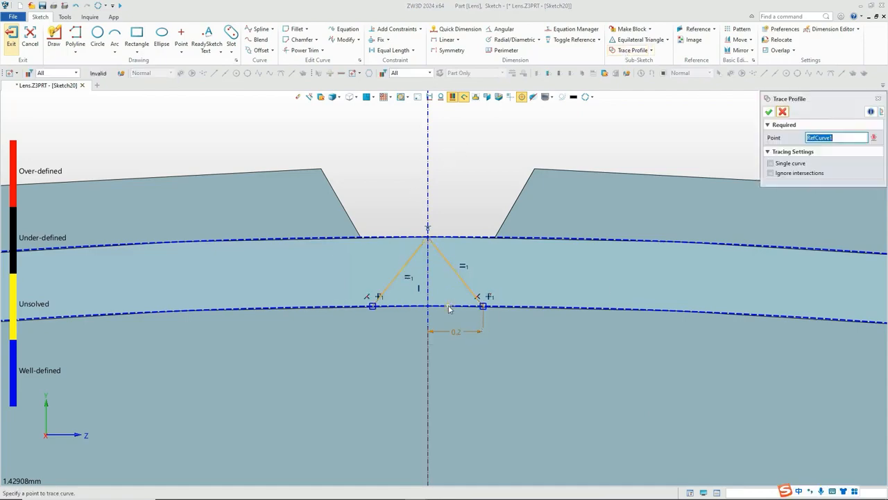
left_click(449, 306)
left_click(769, 110)
left_click(11, 36)
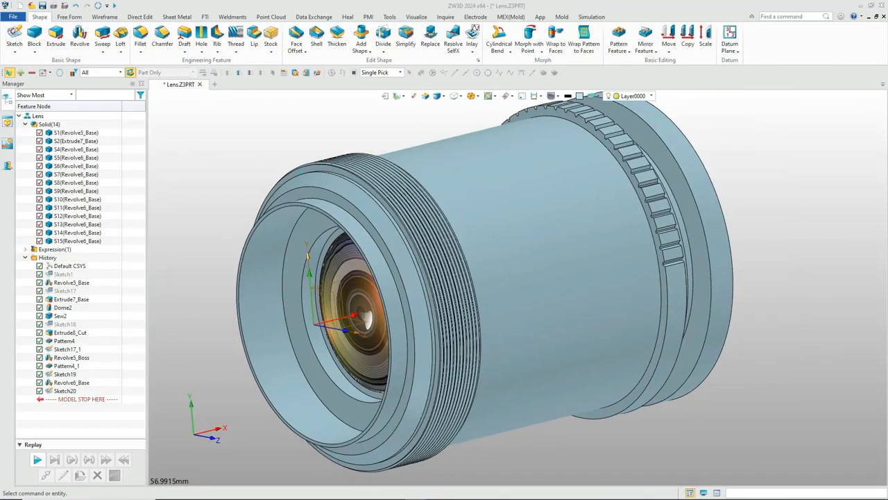
- Extrude the small triangular profile on two sides, setting its start to a point at the front of the first ridge
left_click(56, 36)
left_click(301, 177)
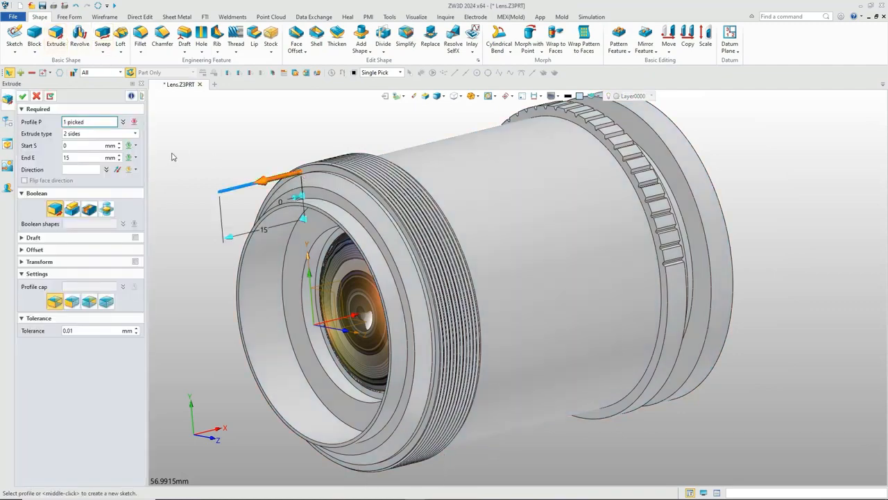
left_click(137, 146)
left_click(167, 197)
scroll(334, 156, "up", 8)
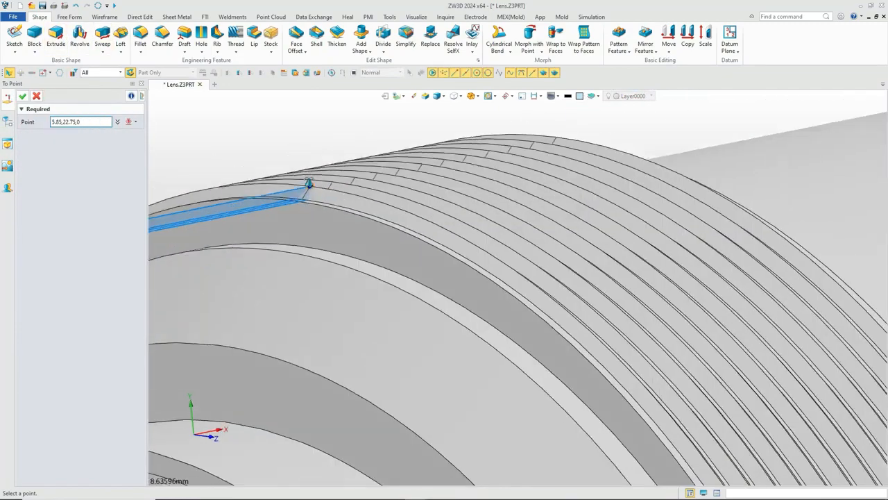
right_click_drag(310, 183, 303, 201)
left_click(311, 209)
- Set the extrusion's end to a point at the rear of the last ridge
left_click(137, 158)
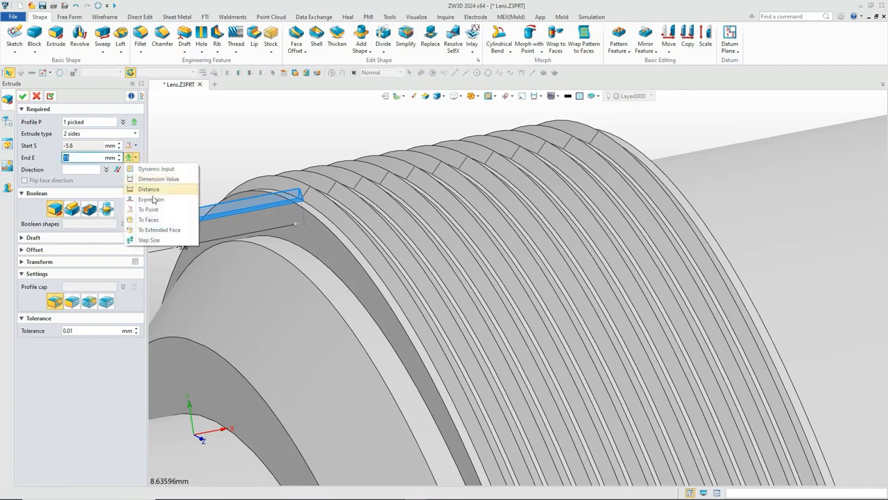
left_click(158, 209)
right_click_drag(640, 139, 832, 109)
scroll(805, 123, "up", 6)
left_click(799, 118)
scroll(799, 118, "down", 6)
- Make the extrusion a Boolean intersection with all the revolved ridge bodies, leaving a row of small pyramids on the front ring
left_click(107, 210)
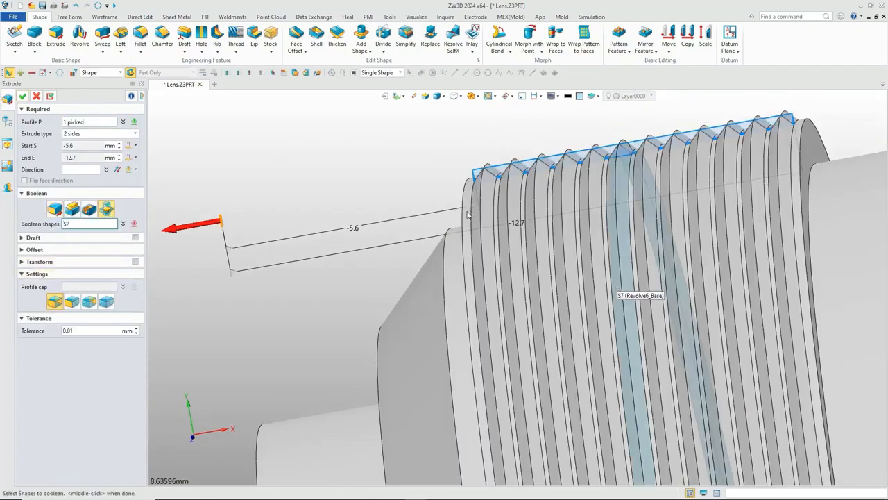
left_click(536, 199)
left_click(538, 199)
left_click(565, 192)
left_click(593, 185)
left_click(620, 180)
left_click(646, 175)
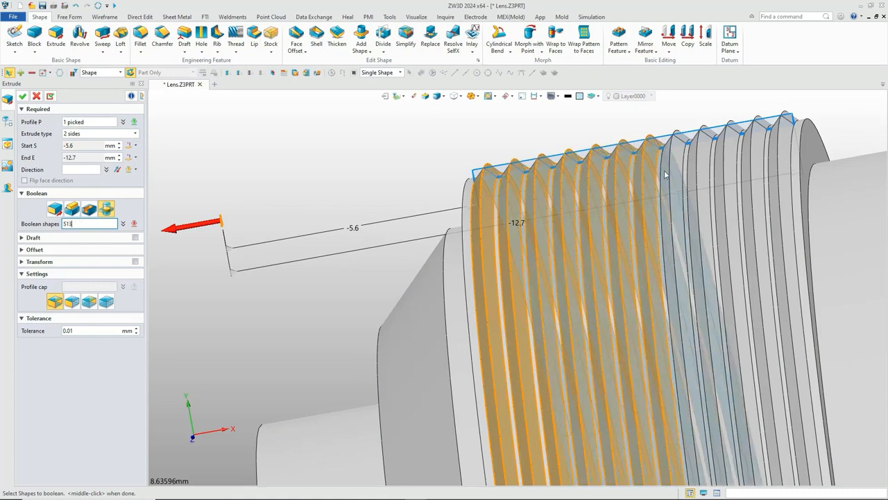
left_click(673, 171)
left_click(704, 165)
left_click(734, 160)
left_click(763, 154)
left_click(786, 150)
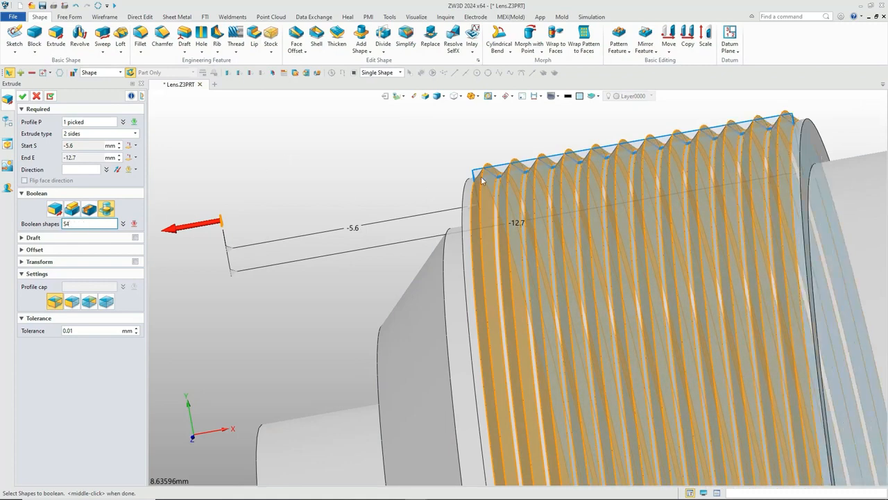
right_click_drag(481, 177, 483, 175)
left_click(25, 97)
right_click_drag(578, 183, 557, 180)
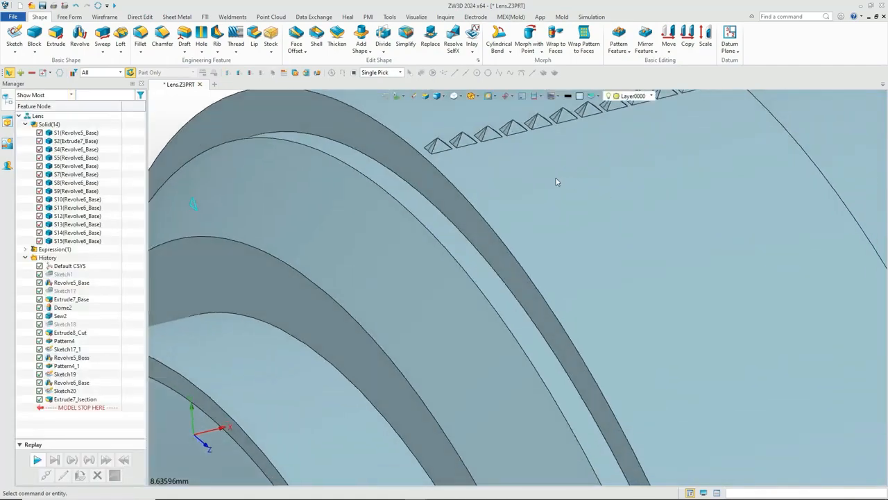
middle_click_drag(557, 181, 548, 288)
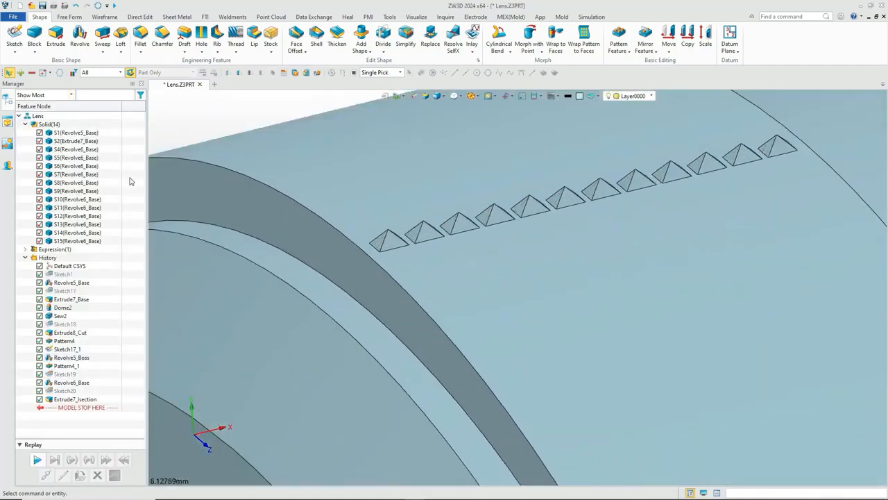
- Pattern the row of pyramids circularly around the X axis at 1.2° spacing so they cover the whole front ring
left_click(617, 41)
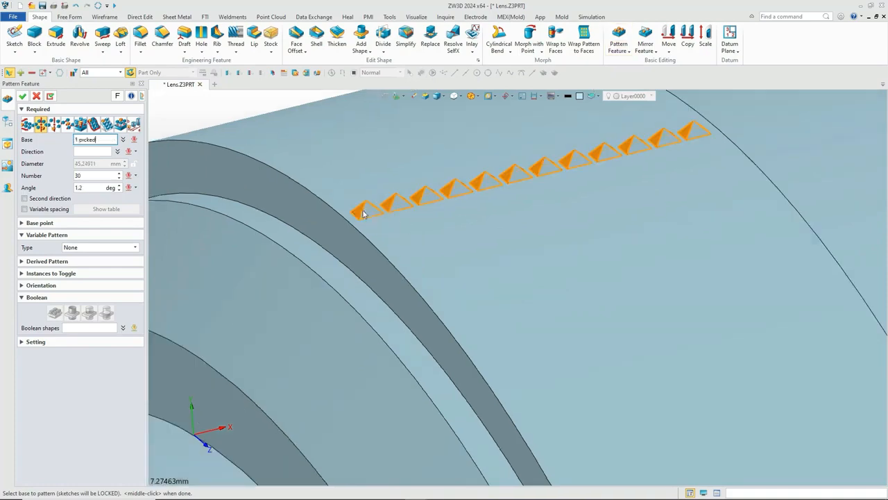
scroll(361, 208, "down", 2)
left_click(117, 152)
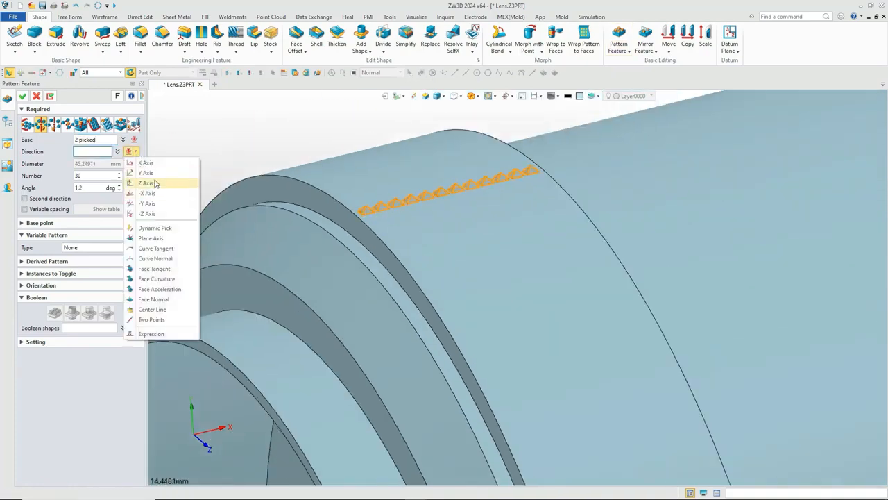
left_click(142, 164)
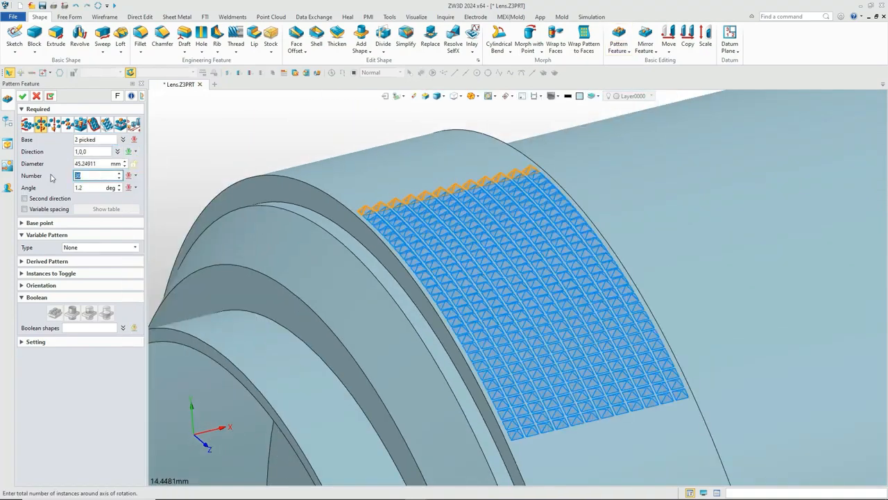
left_click(25, 97)
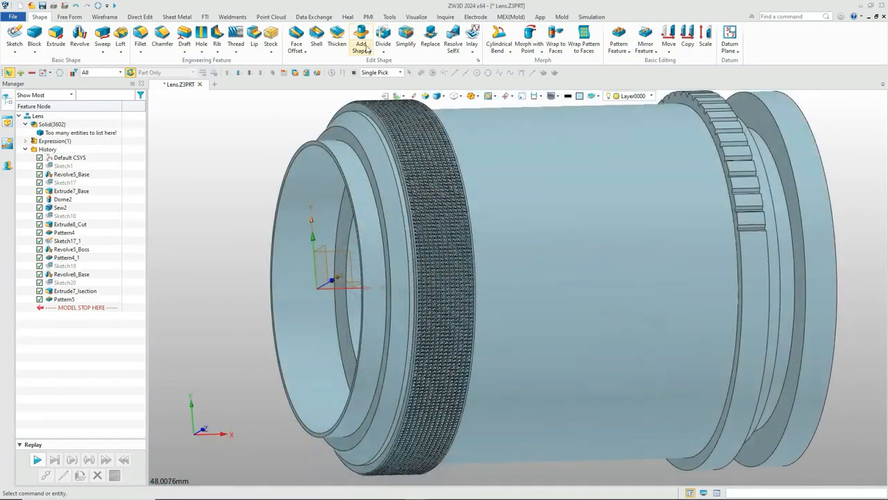
- Add all the patterned pyramid bodies and the other remaining solid to the barrel body
left_click(362, 43)
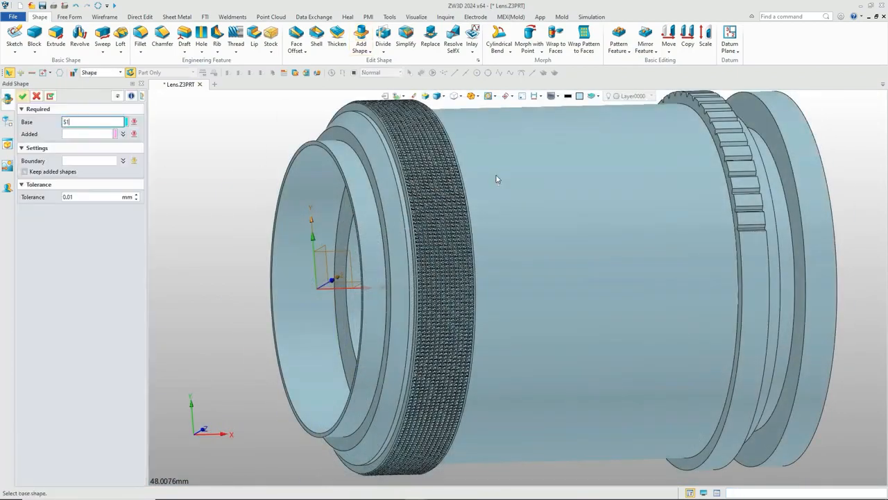
scroll(298, 129, "down", 3)
left_click_drag(254, 106, 436, 362)
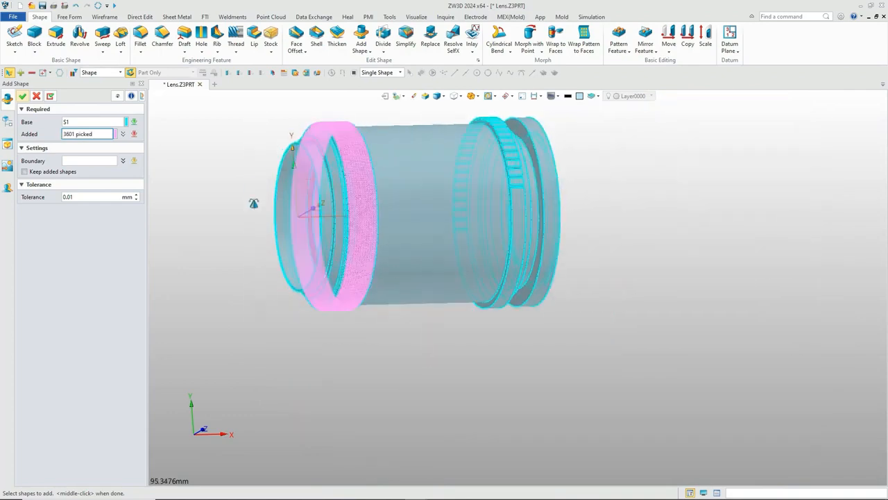
middle_click_drag(254, 203, 257, 238)
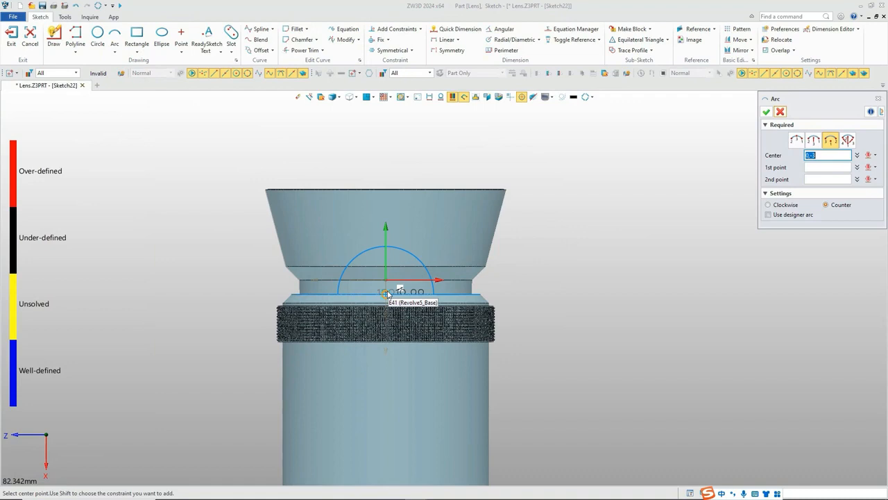
- Sketch an arc of about 20.4 mm radius across the hood, centred on the vertical axis, and make its endpoints symmetric about that axis
left_click(387, 294)
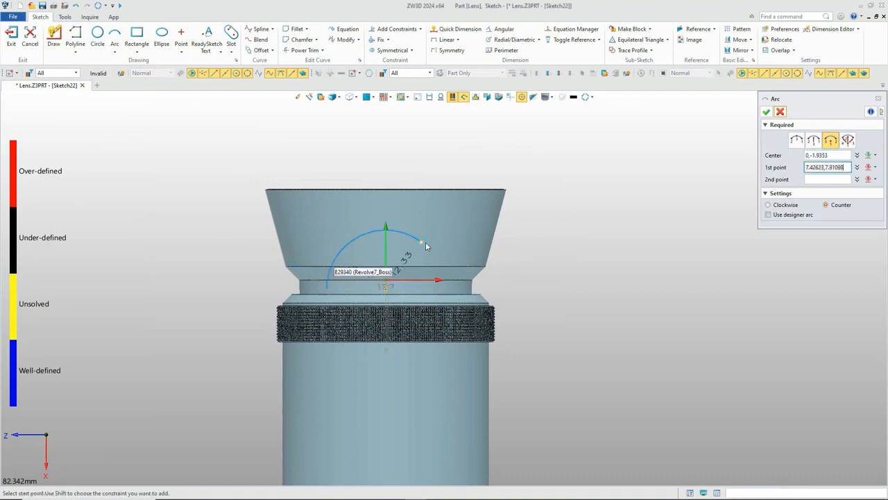
left_click(470, 239)
left_click(308, 229)
left_click(392, 50)
left_click(307, 229)
left_click(470, 239)
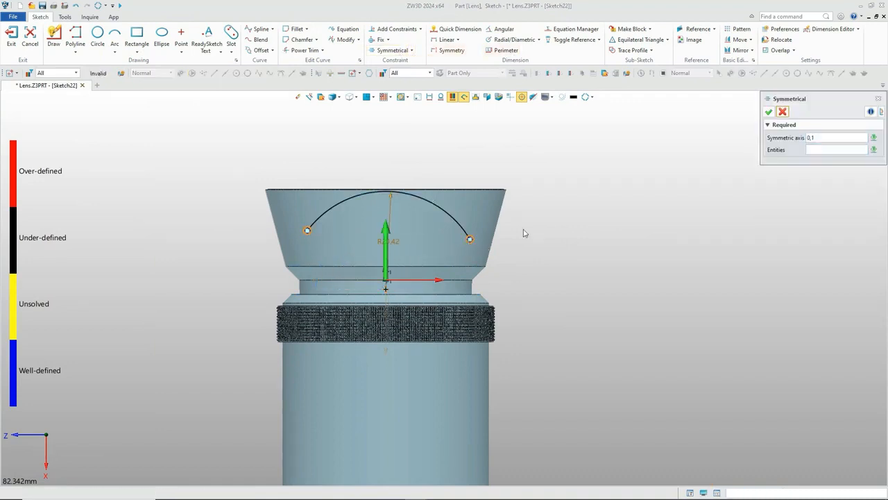
middle_click(523, 231)
- Dimension the vertical distance from the hood's rim corner to the arc's endpoint as 10.5 mm
left_click(456, 29)
left_click(309, 232)
scroll(271, 189, "up", 8)
left_click(240, 189)
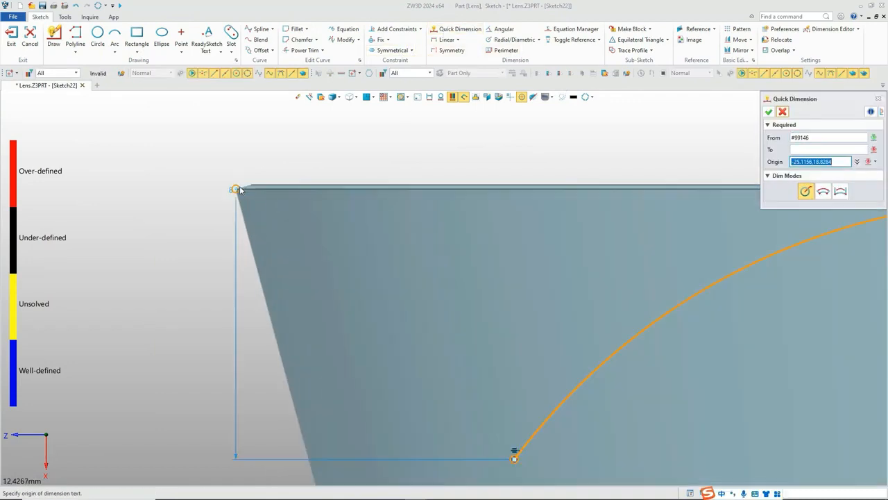
scroll(239, 195, "down", 4)
left_click(224, 257)
type("10.5")
key("Return")
left_click(769, 113)
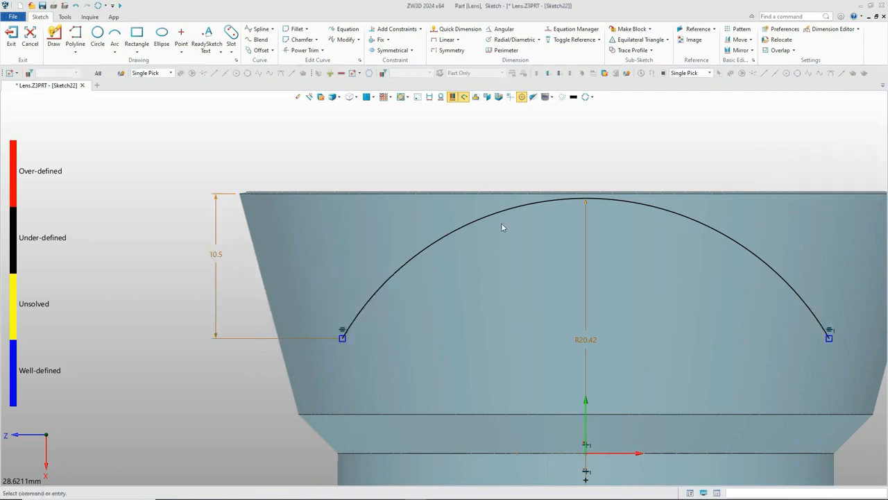
- Set the horizontal distance between the arc's two endpoints to 25 mm
left_click(454, 30)
left_click(342, 338)
left_click(828, 338)
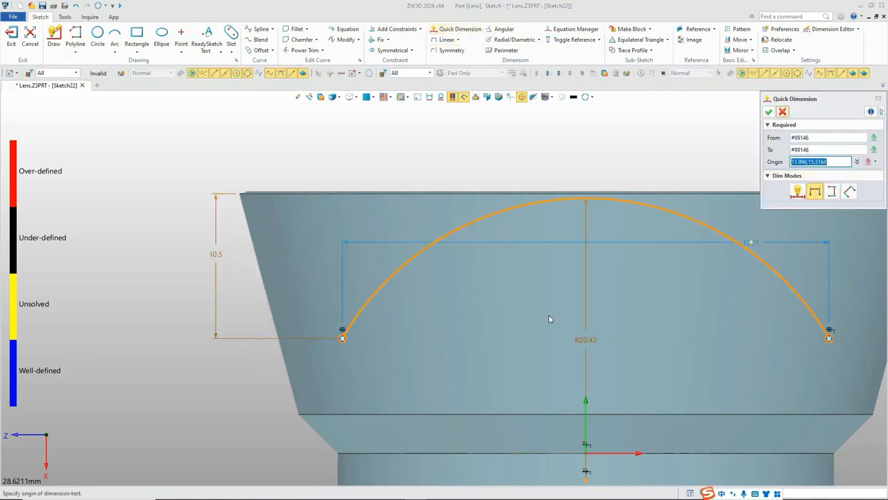
left_click(586, 257)
type("25")
key("Return")
left_click(769, 112)
- Close the arc with two outward-slanting lines from its endpoints joined by a horizontal line above the hood's rim
left_click(54, 36)
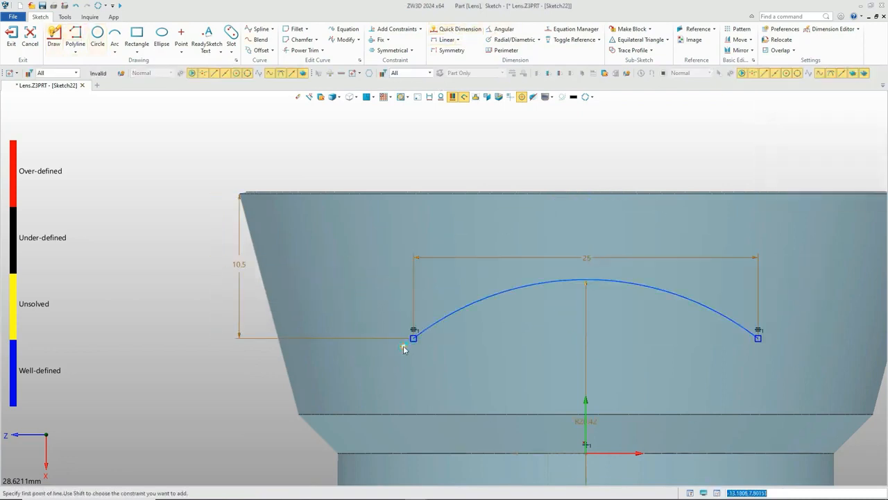
left_click(414, 339)
left_click(262, 121)
middle_click_drag(527, 132, 365, 158)
left_click(770, 146)
left_click(596, 363)
- Make the two slanted lines symmetric about the vertical axis
left_click(395, 50)
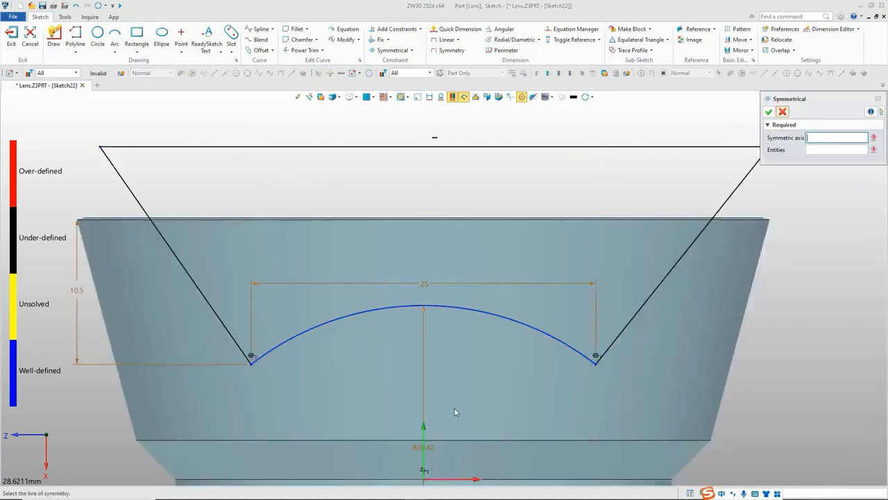
left_click(424, 448)
left_click(232, 336)
left_click(630, 322)
- Dimension the slanted line's vertical height as 15 mm
left_click(455, 30)
left_click(102, 150)
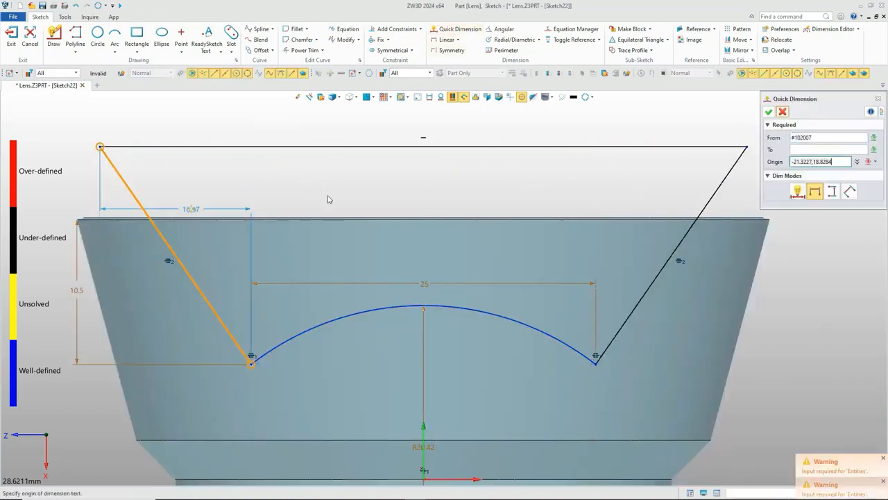
left_click(832, 191)
left_click(257, 283)
type("15")
key("Return")
left_click(769, 112)
- Dimension the horizontal length of the profile's upper line and finish the sketch
left_click(456, 29)
left_click(479, 208)
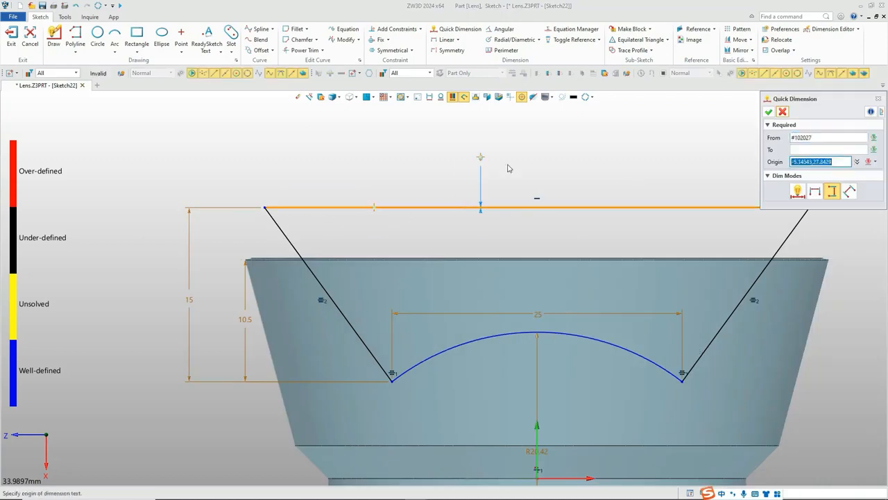
left_click(815, 191)
left_click(544, 165)
key("Return")
scroll(549, 209, "down", 5)
left_click(11, 38)
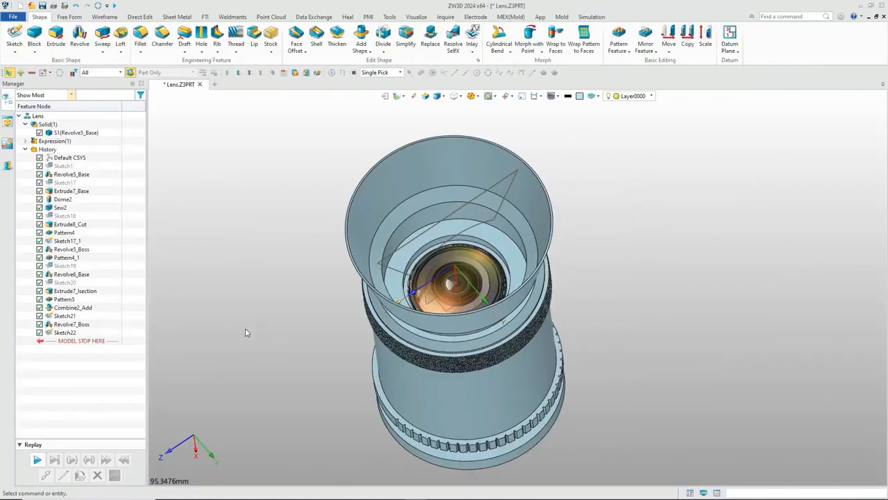
- Cut the closed profile through the hood with a symmetrical extrusion ending at 25.21561 mm
left_click(55, 36)
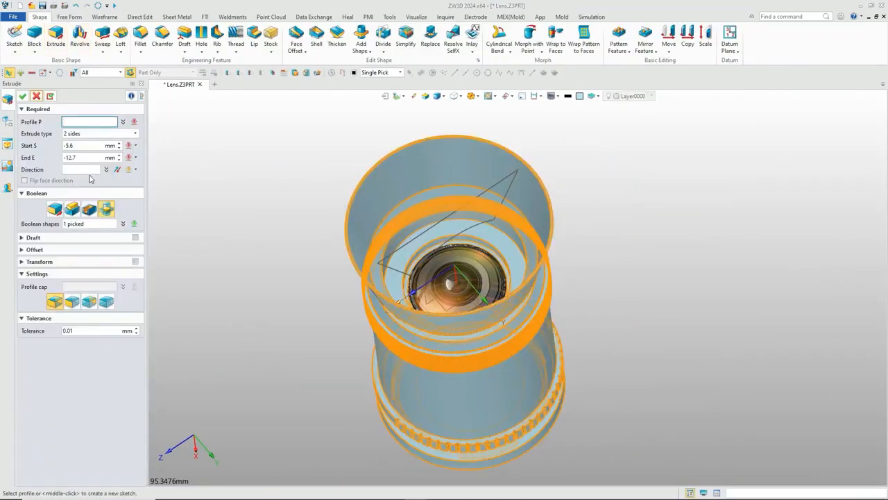
left_click(89, 209)
left_click(453, 235)
right_click_drag(450, 220, 441, 173)
left_click(99, 134)
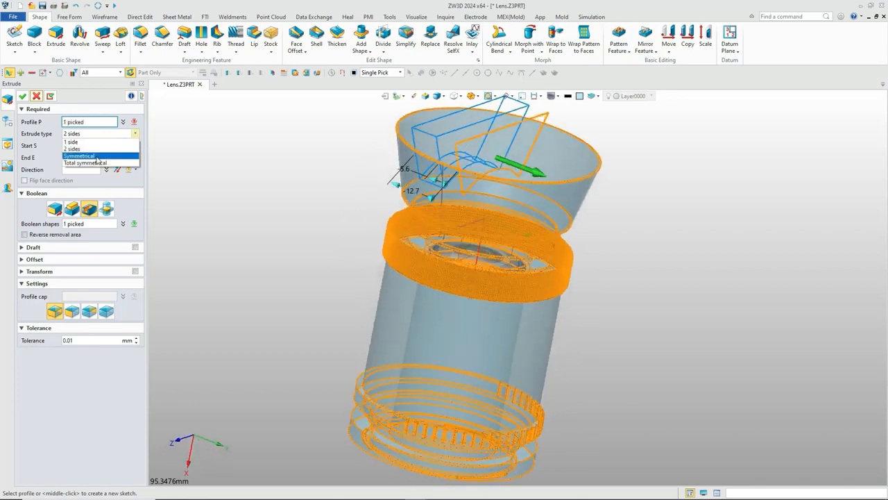
left_click(98, 157)
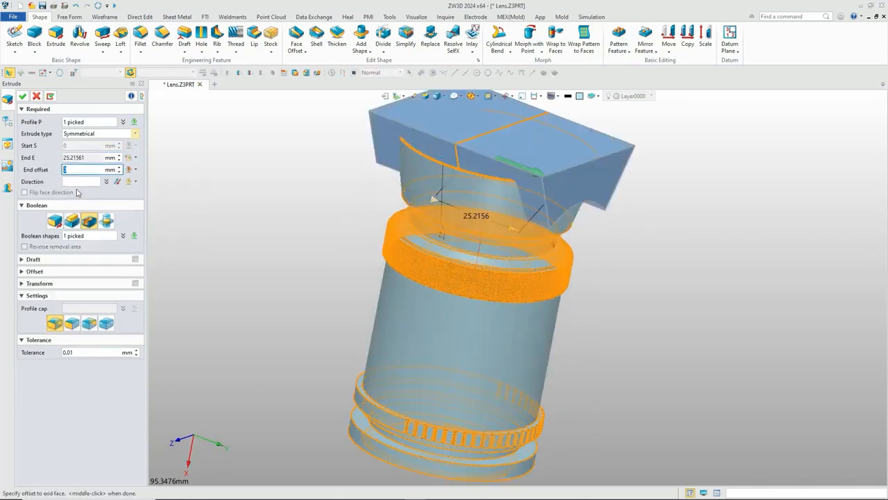
left_click(24, 97)
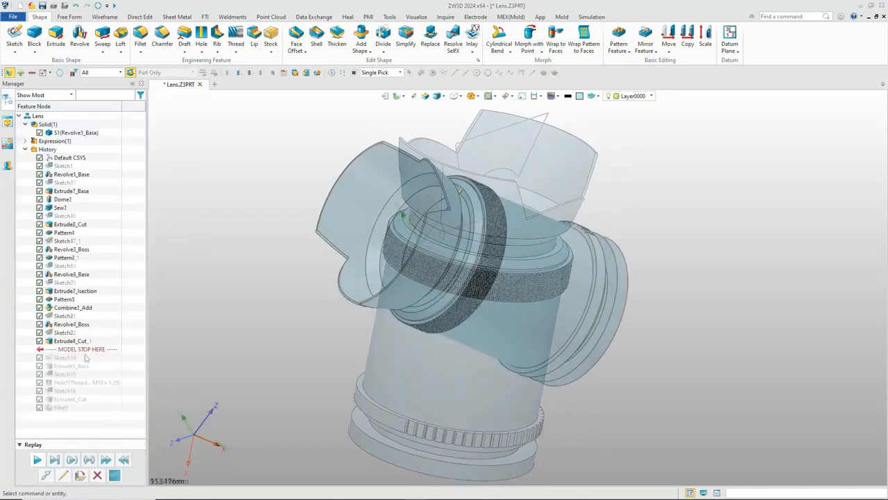
- Roll the model history forward past the boss extrusion, threaded hole and cut to the final fillet
left_click_drag(86, 350, 89, 367)
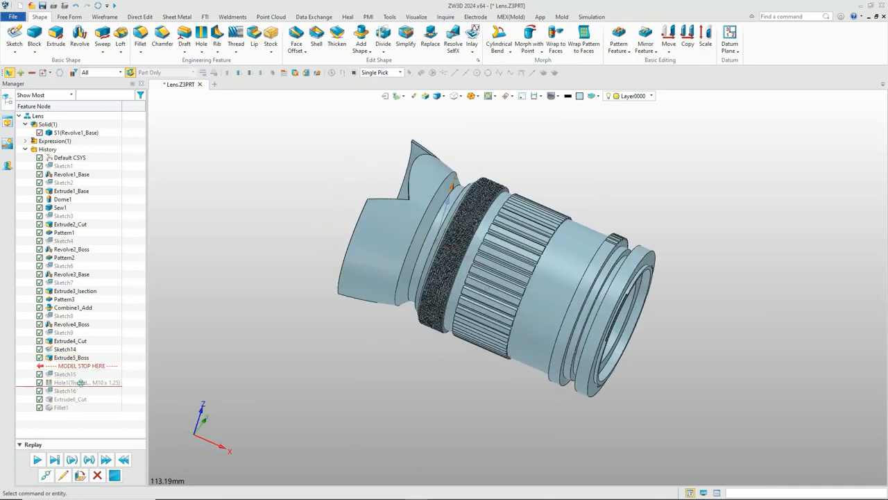
left_click_drag(81, 382, 90, 407)
right_click_drag(561, 395, 267, 397)
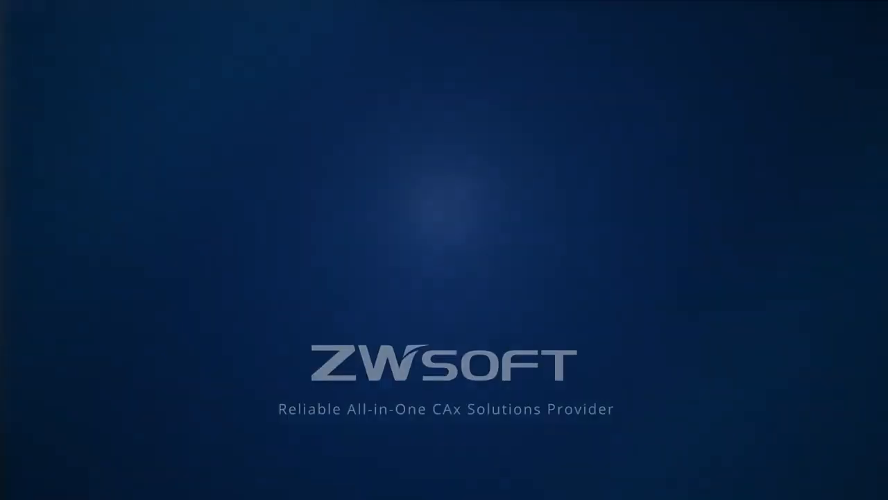